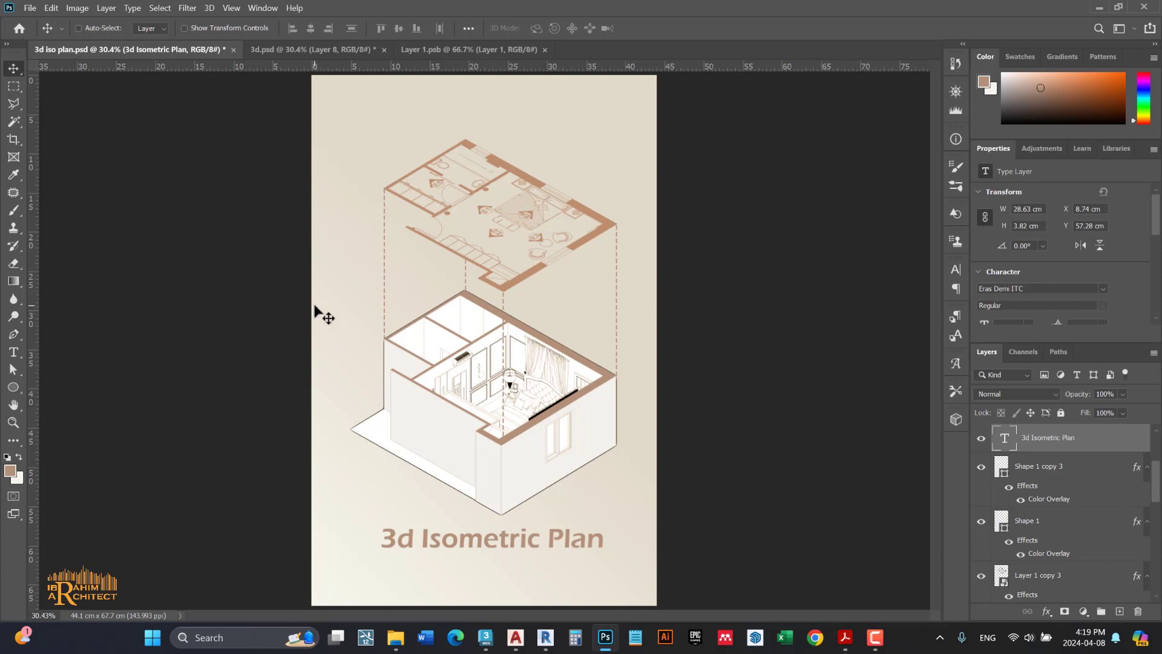
# Switch to the 3d.psd tab, which shows only the isometric room
pyautogui.click(303, 52)
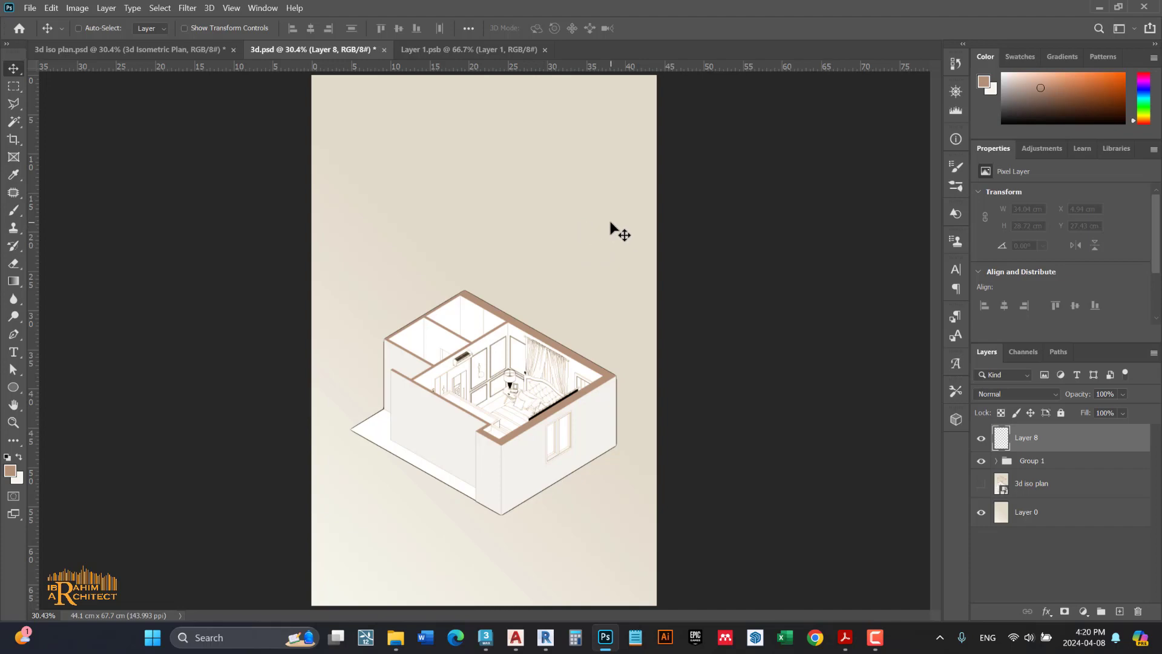
# Bring the floor plan from Layer 1.psb into 3d.psd, positioned above the room
pyautogui.click(457, 55)
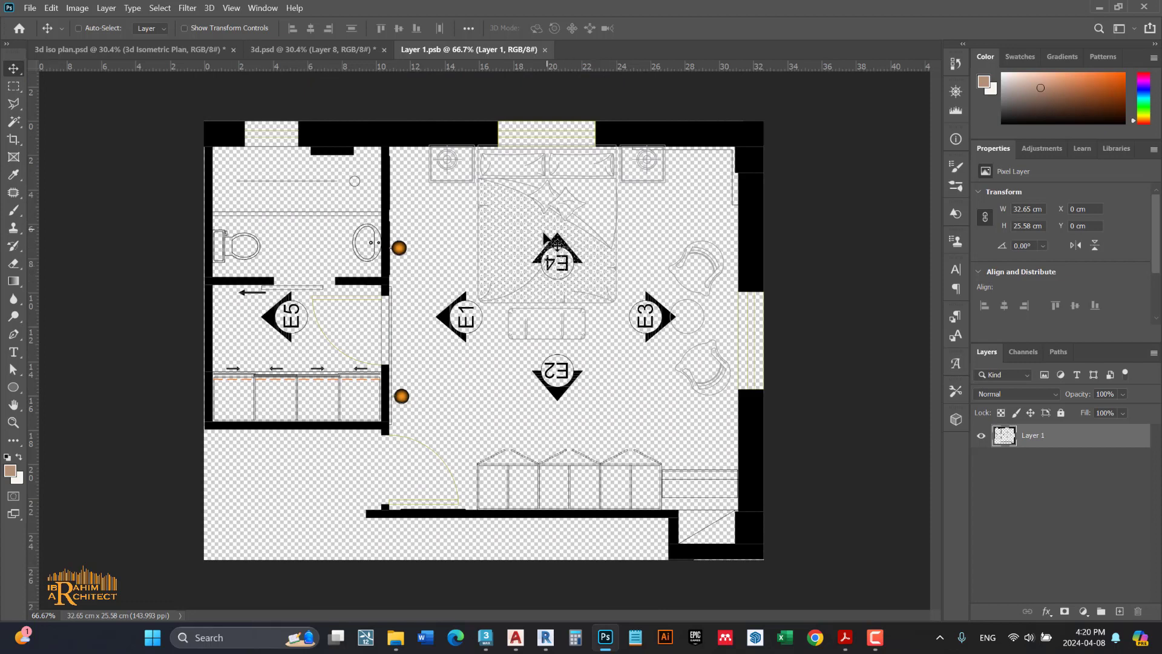
pyautogui.moveTo(542, 215)
pyautogui.mouseDown()
pyautogui.moveTo(300, 49)
pyautogui.moveTo(477, 241)
pyautogui.mouseUp()
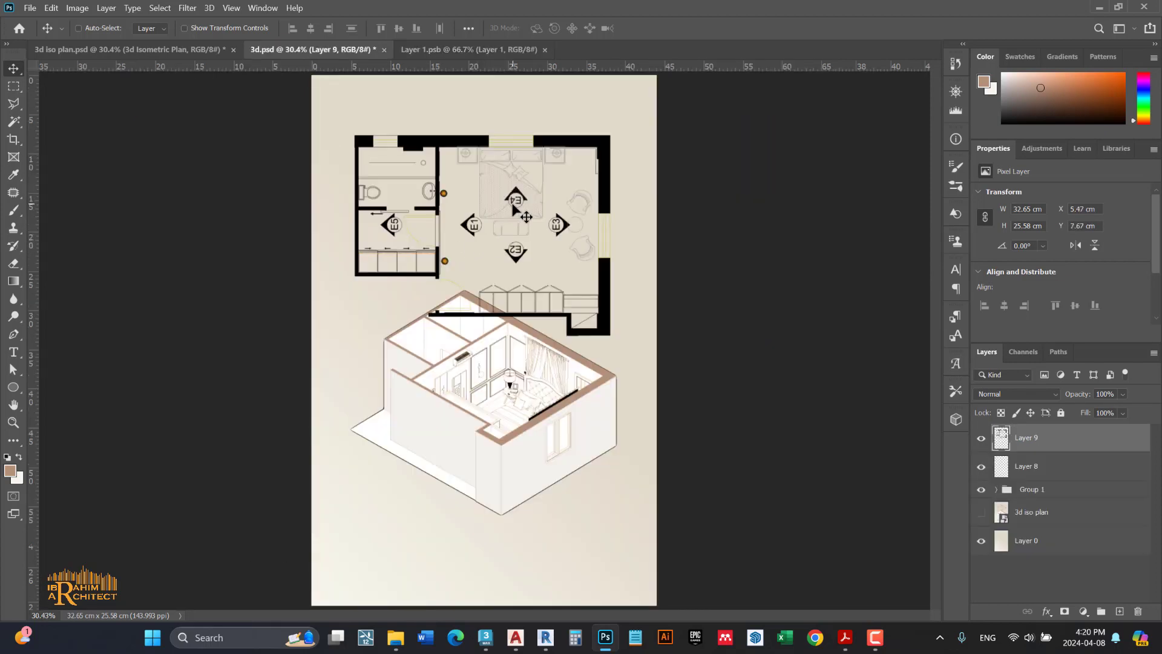
pyautogui.moveTo(513, 208); pyautogui.dragTo(521, 207)
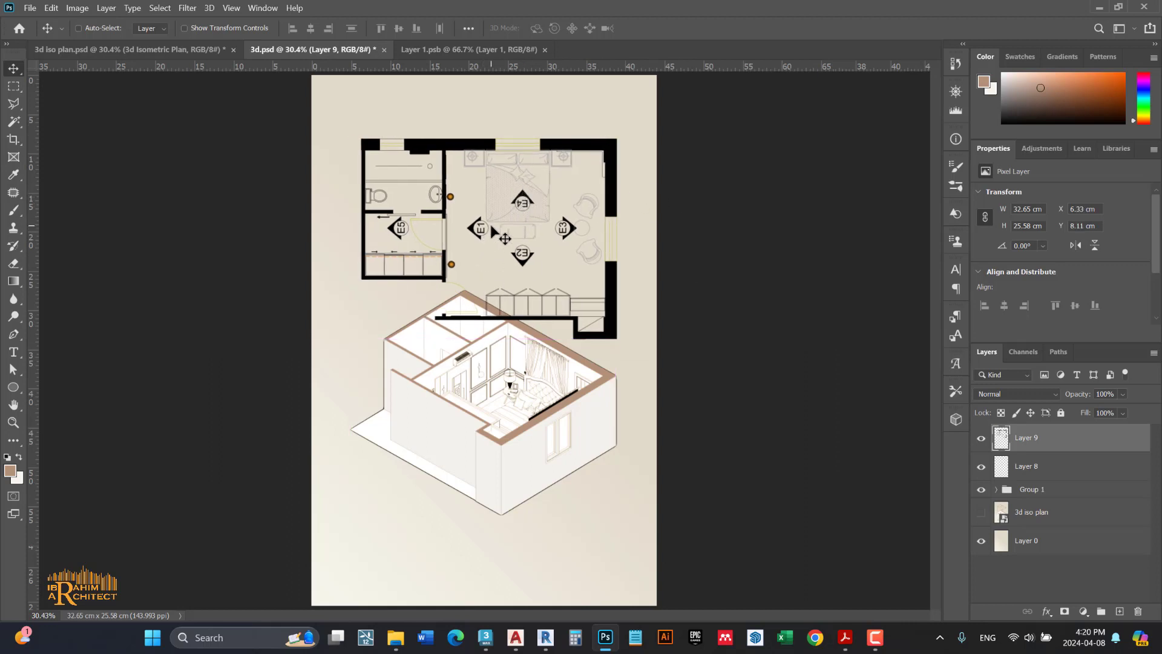
# Place a trial copy of the plan over the room and skew its corners
pyautogui.moveTo(492, 228); pyautogui.dragTo(508, 439)
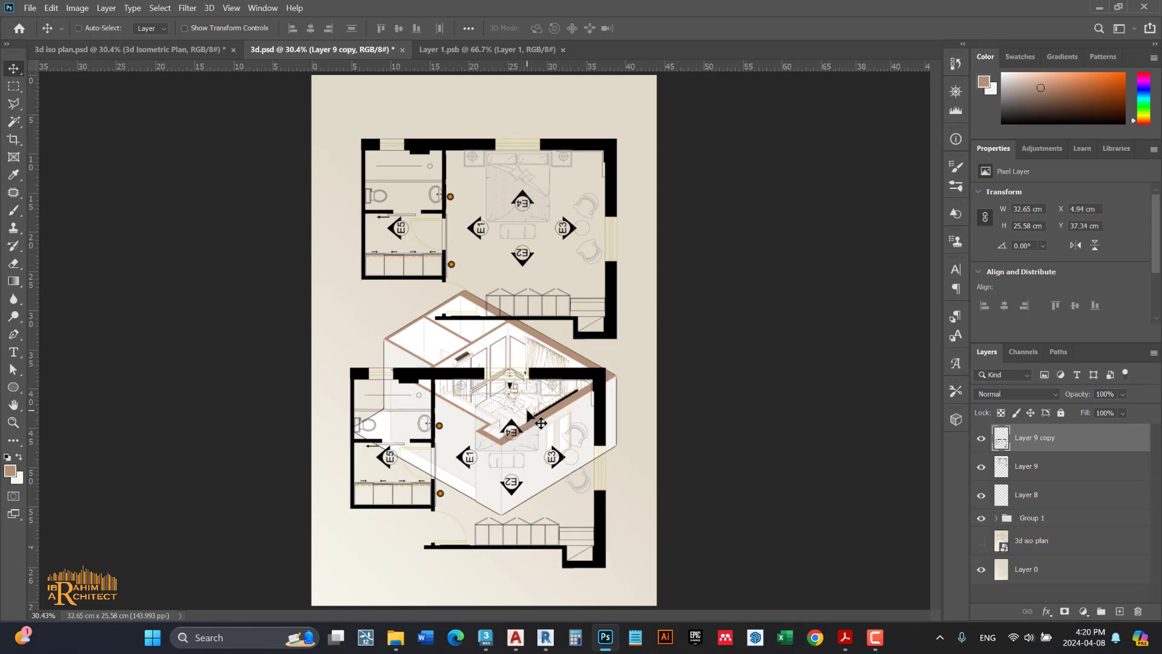
pyautogui.hotkey('ctrl', 't')
pyautogui.moveTo(606, 368); pyautogui.dragTo(557, 378)
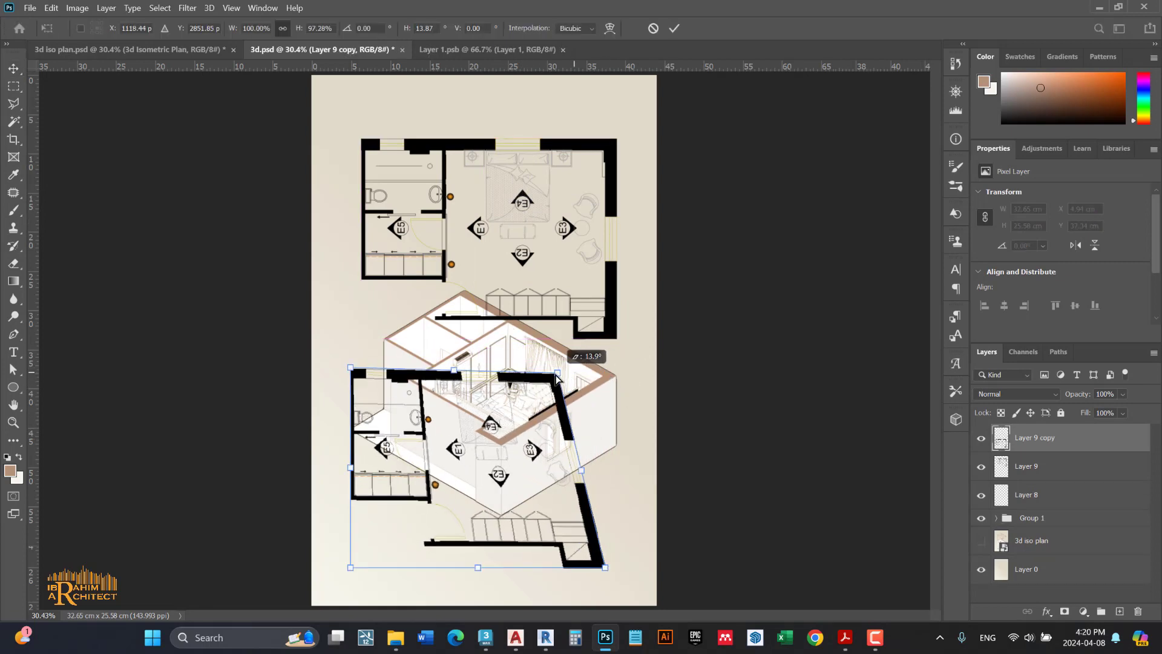
pyautogui.moveTo(351, 368); pyautogui.dragTo(369, 362)
pyautogui.moveTo(357, 574); pyautogui.dragTo(413, 532)
pyautogui.press('Return')
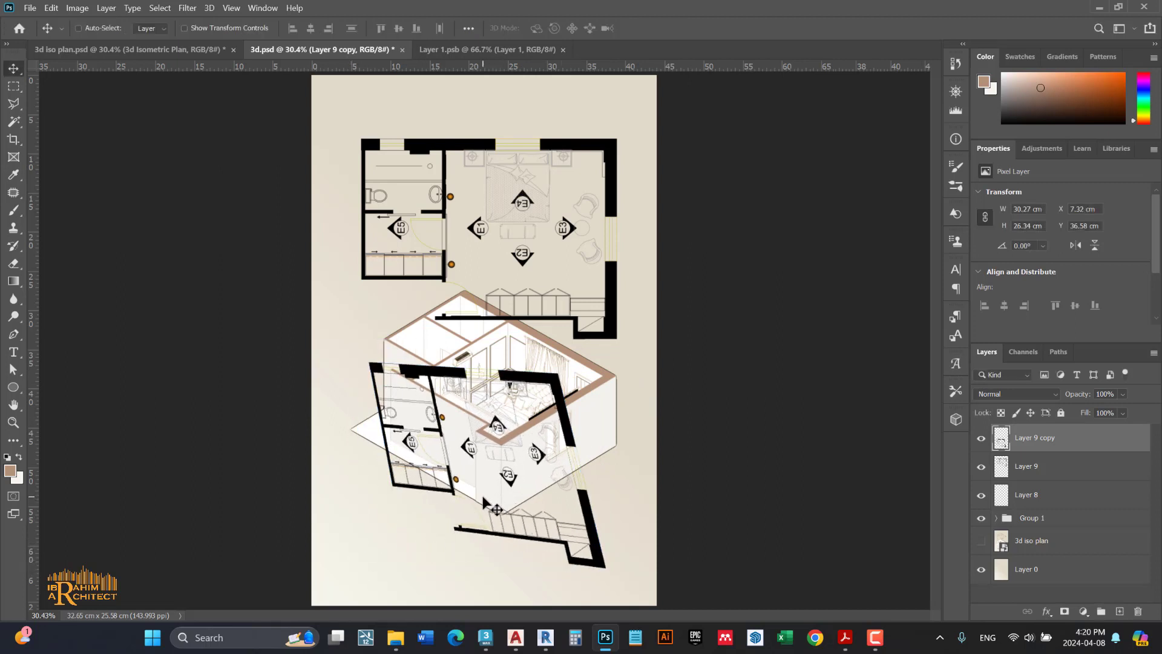
# Discard the trial skewed copy of the floor plan
pyautogui.press('ctrl')
pyautogui.hotkey('ctrl', 't')
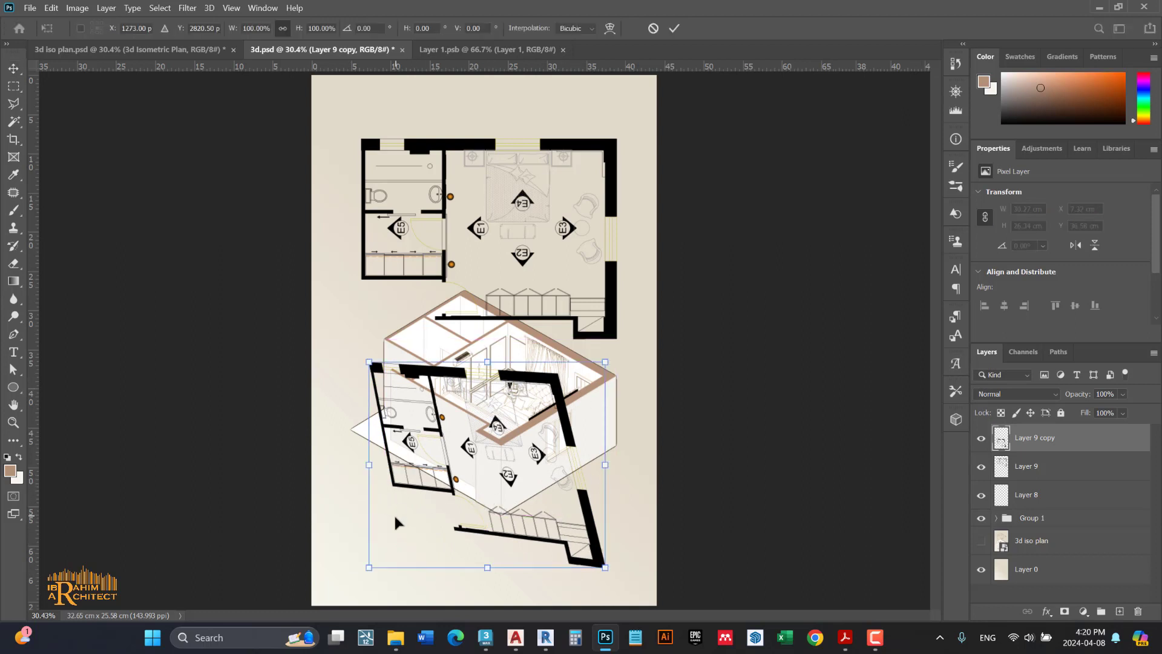
pyautogui.press('Return')
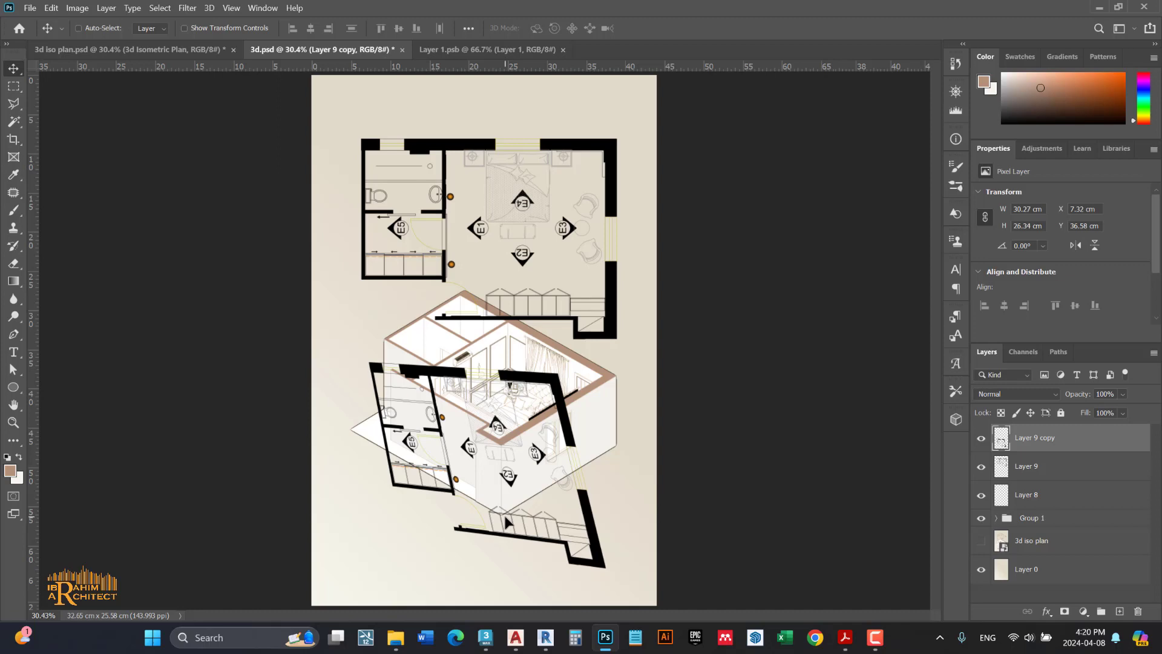
pyautogui.press('Delete')
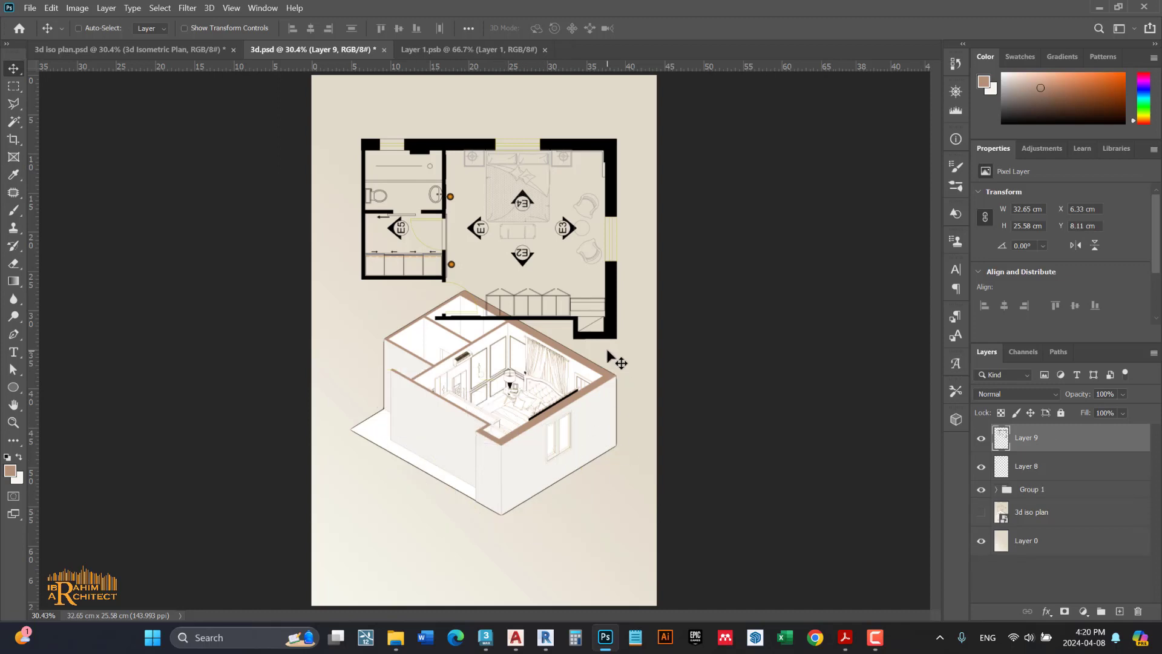
# Convert the floor plan layer, Layer 9, into a smart object
pyautogui.rightClick(1073, 443)
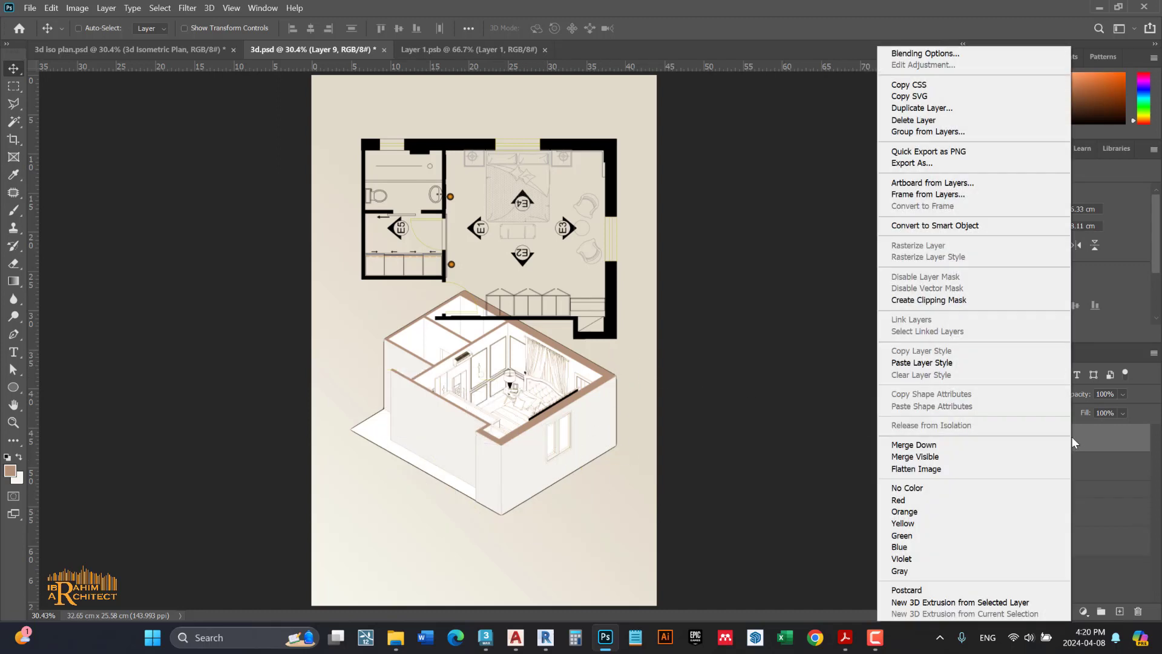
pyautogui.click(942, 227)
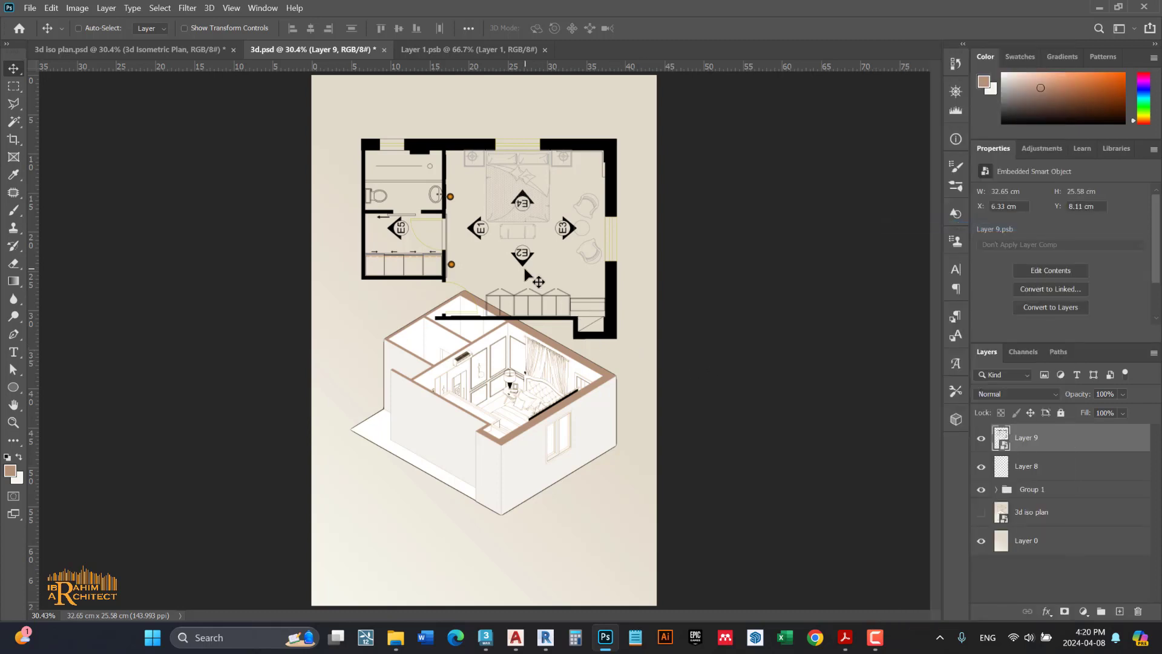
pyautogui.hotkey('ctrl', 't')
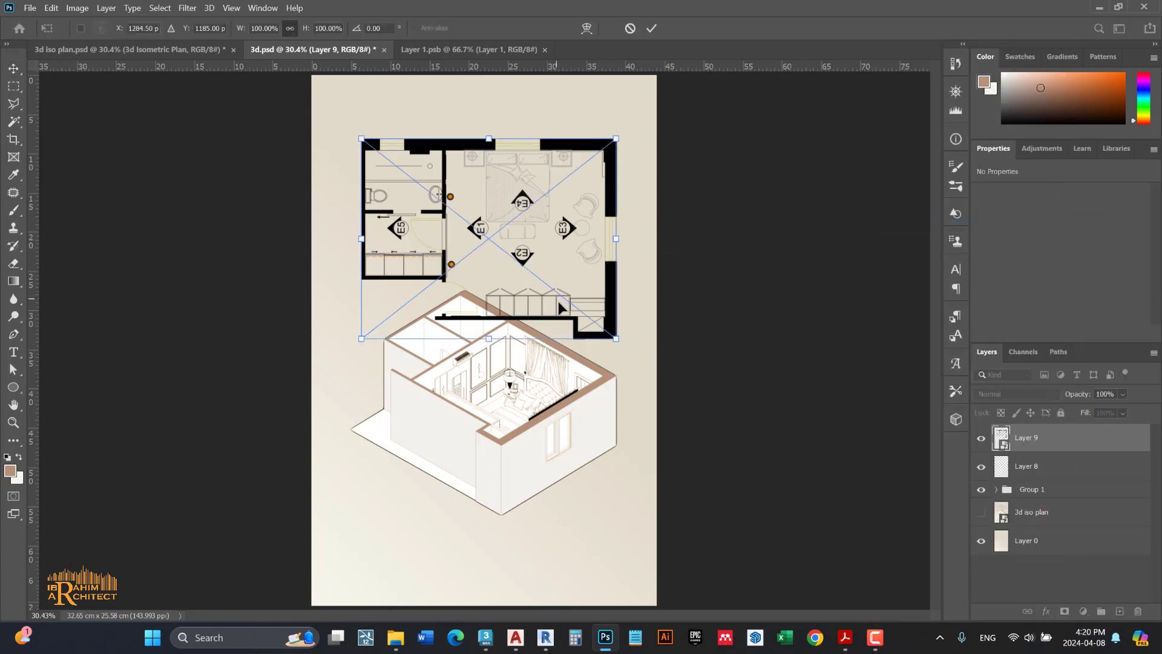
pyautogui.scroll(2, 617, 341)
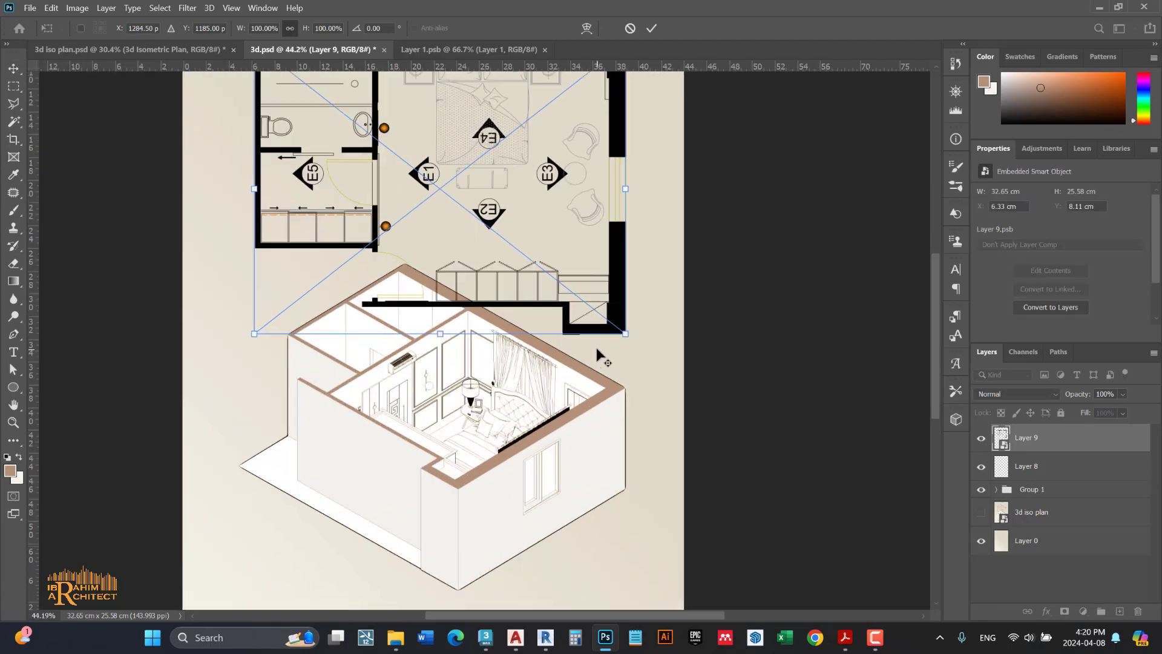
# Distort the plan's four corners onto the room's top edges and commit
pyautogui.moveTo(625, 333); pyautogui.dragTo(458, 489)
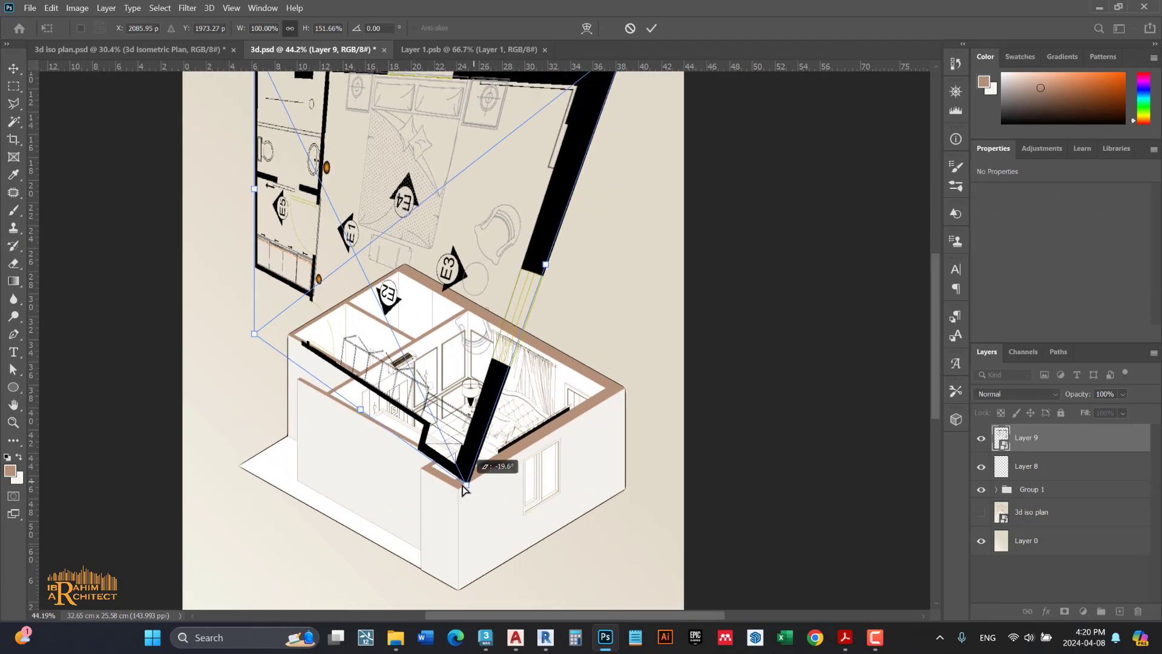
pyautogui.scroll(4, 545, 272)
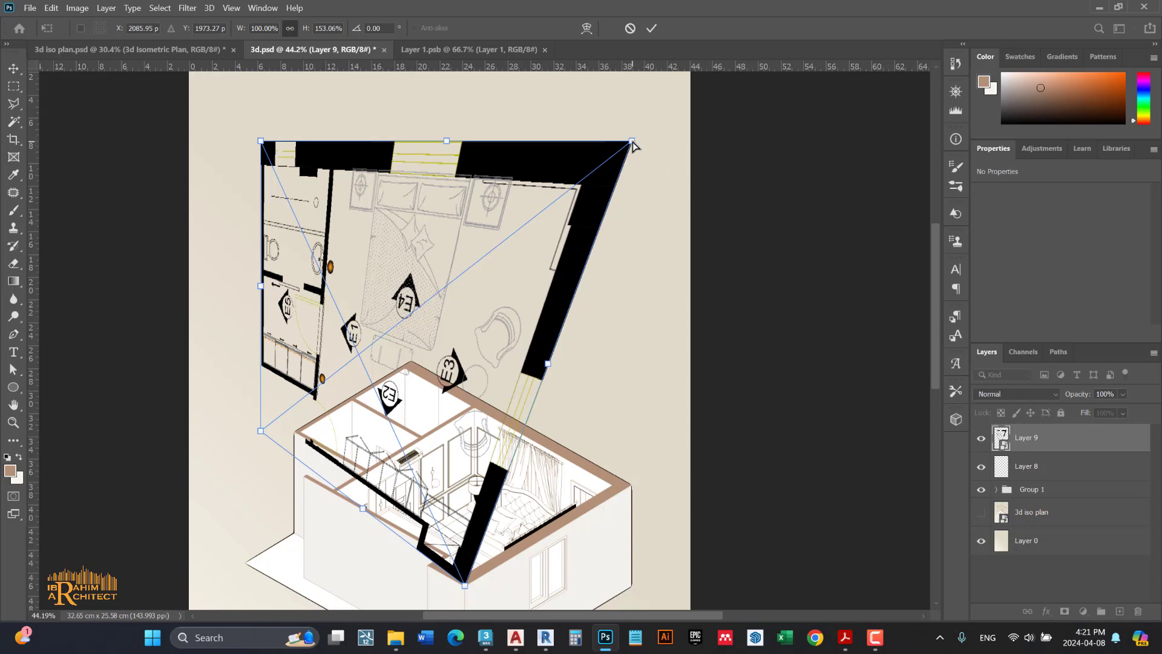
pyautogui.moveTo(632, 140); pyautogui.dragTo(632, 485)
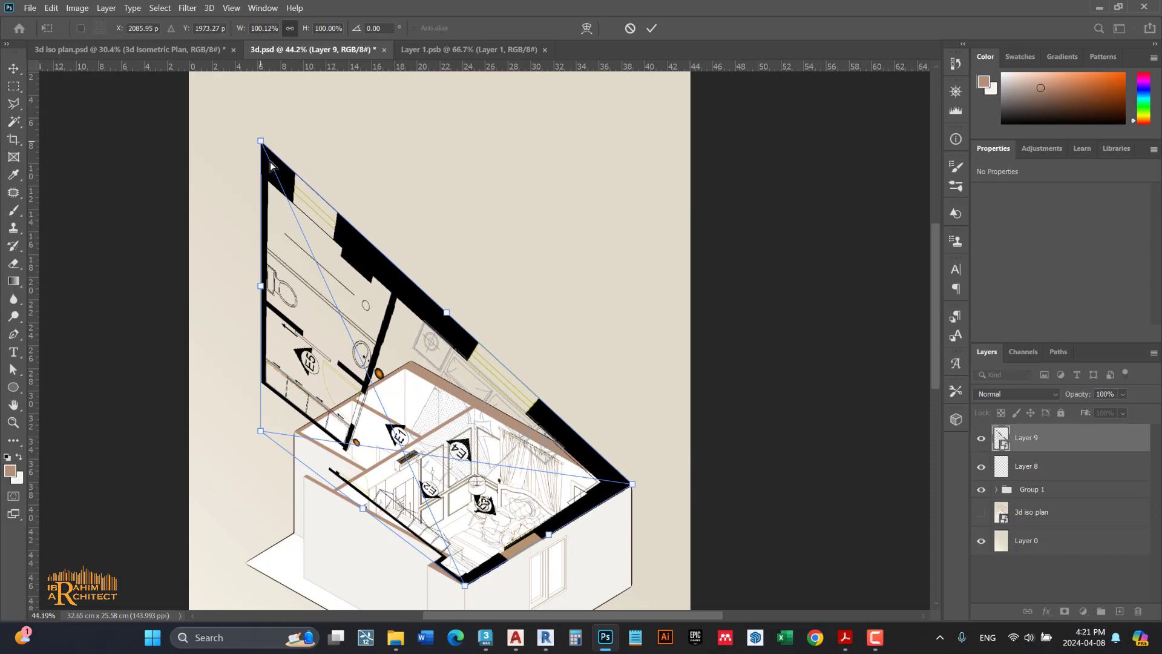
pyautogui.moveTo(260, 140); pyautogui.dragTo(412, 361)
pyautogui.moveTo(261, 433); pyautogui.dragTo(242, 459)
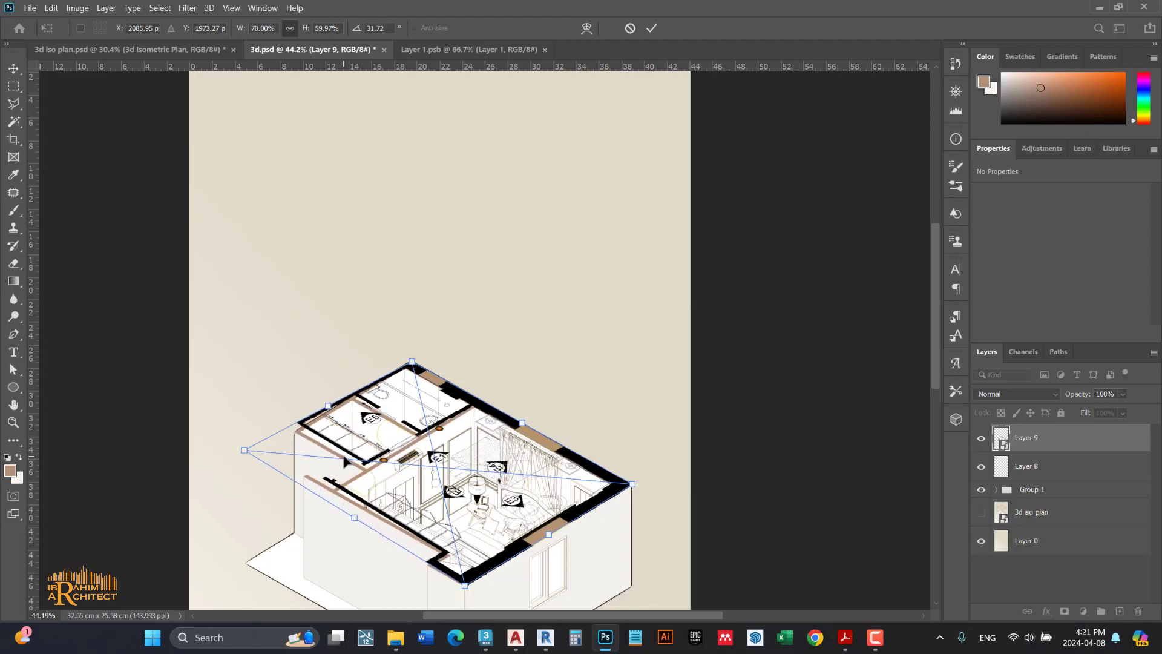
pyautogui.press('Return')
pyautogui.keyDown('alt'); pyautogui.scroll(3, 394, 484); pyautogui.keyUp('alt')
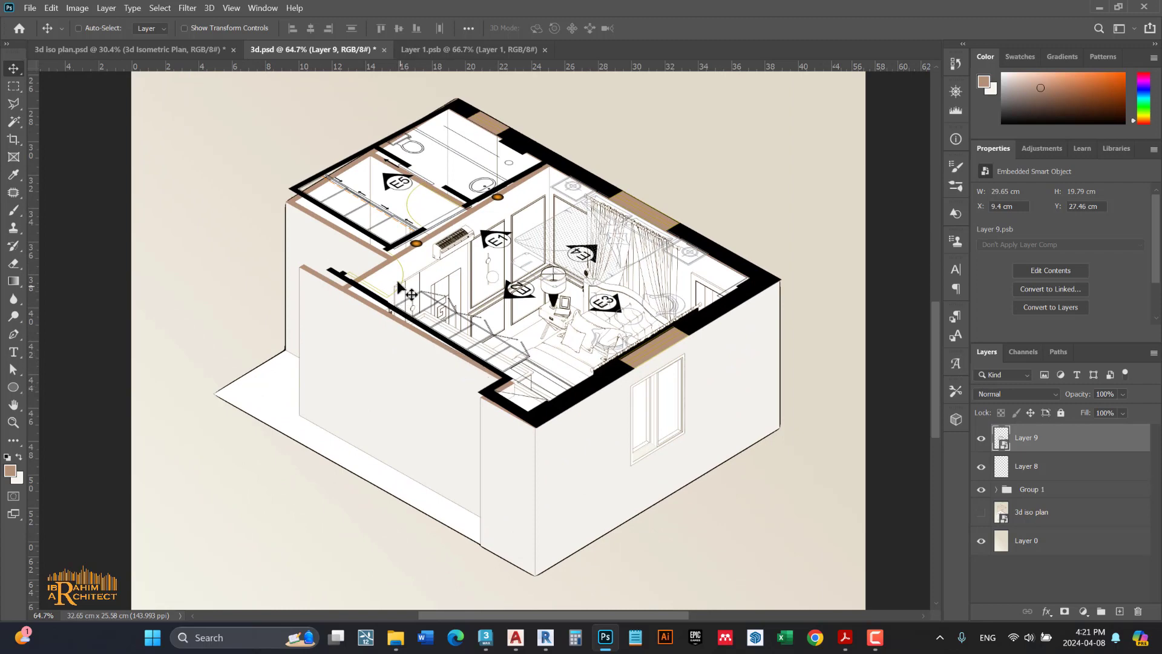
# Refine the distorted plan's left corner to fit the wall and commit
pyautogui.moveTo(377, 213); pyautogui.dragTo(379, 226)
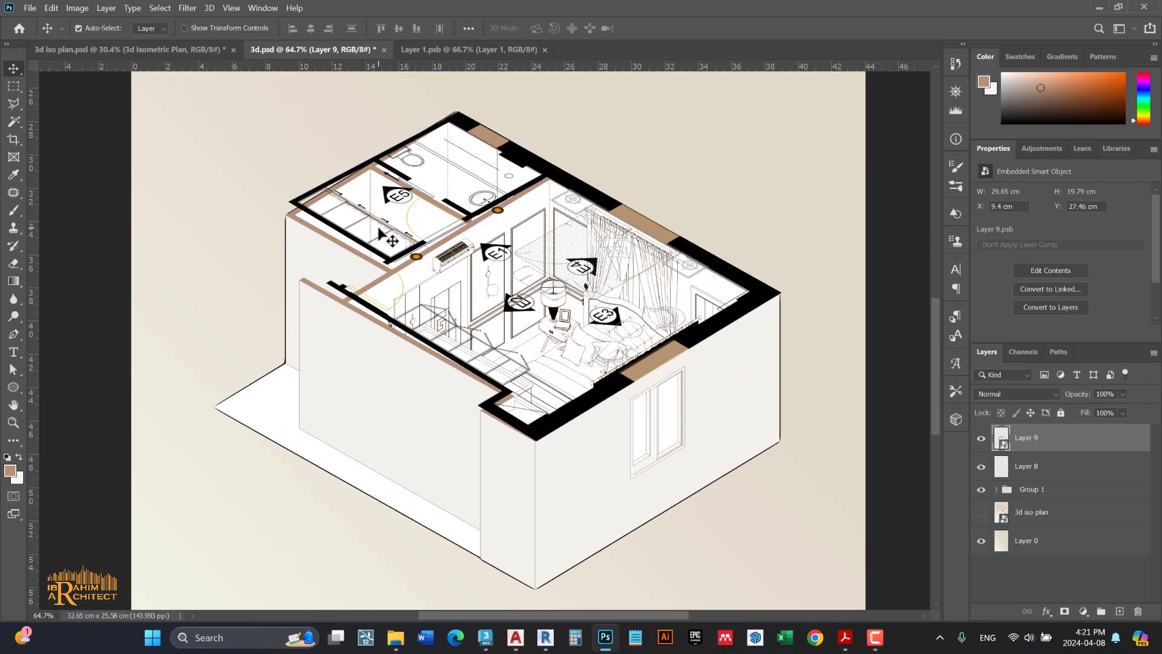
pyautogui.hotkey('ctrl', 't')
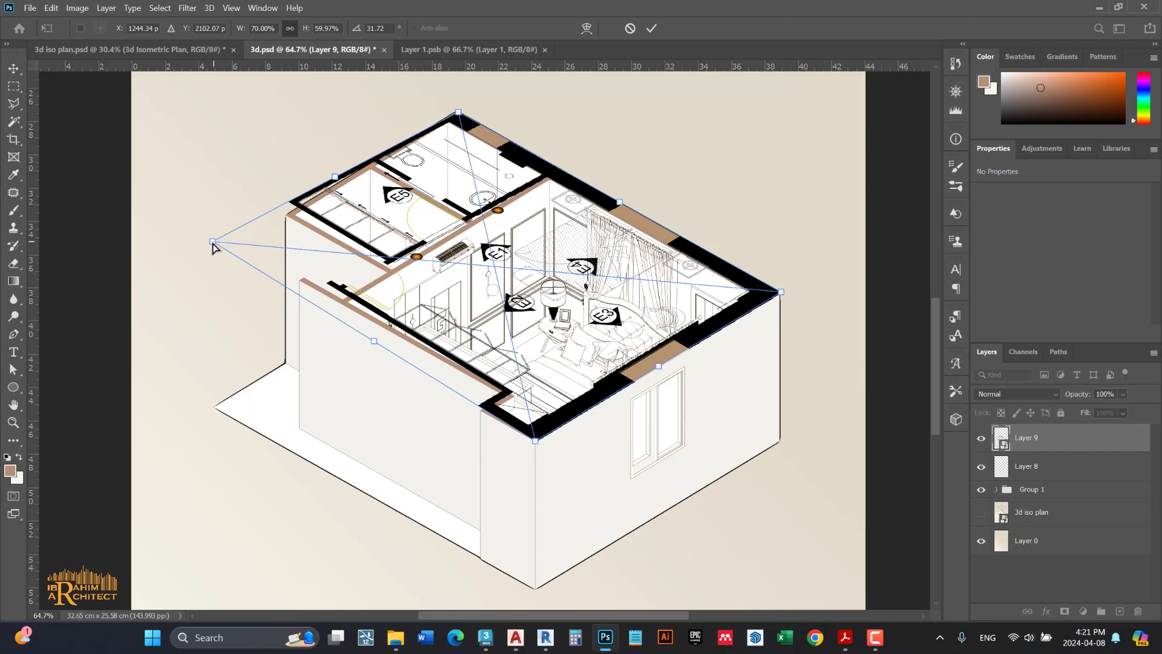
pyautogui.moveTo(212, 241); pyautogui.dragTo(215, 259)
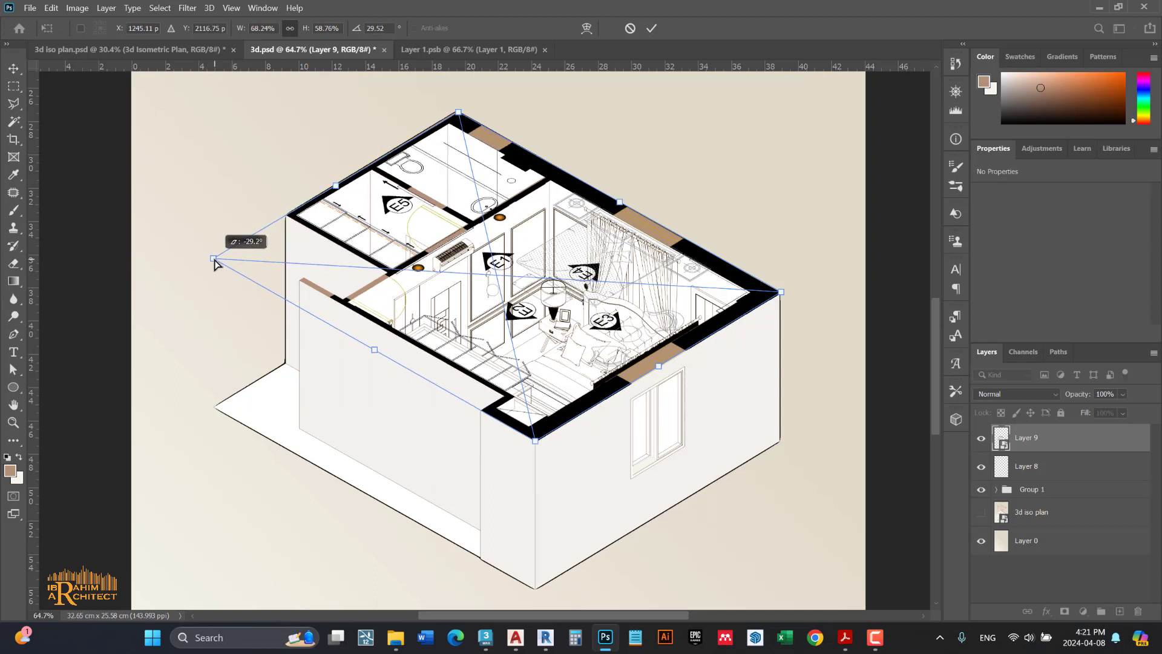
pyautogui.moveTo(215, 262); pyautogui.dragTo(214, 263)
pyautogui.press('Return')
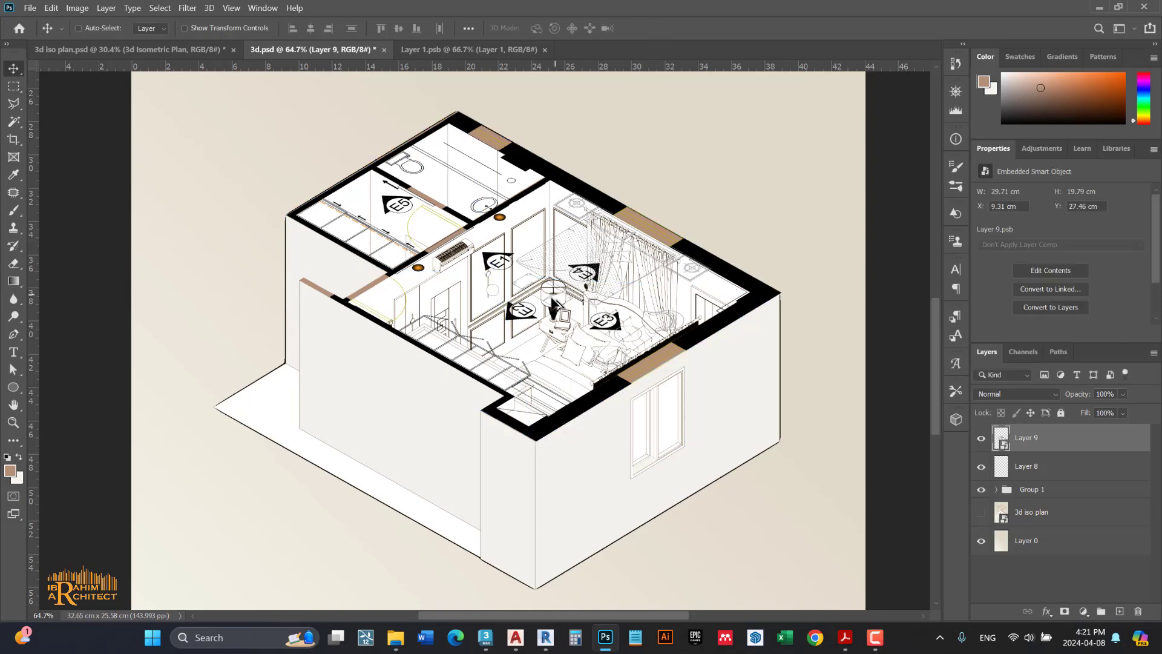
# Move the floor plan straight up so it floats above the room
pyautogui.keyDown('alt'); pyautogui.scroll(-5, 543, 200); pyautogui.keyUp('alt')
pyautogui.keyDown('alt'); pyautogui.scroll(2, 501, 346); pyautogui.keyUp('alt')
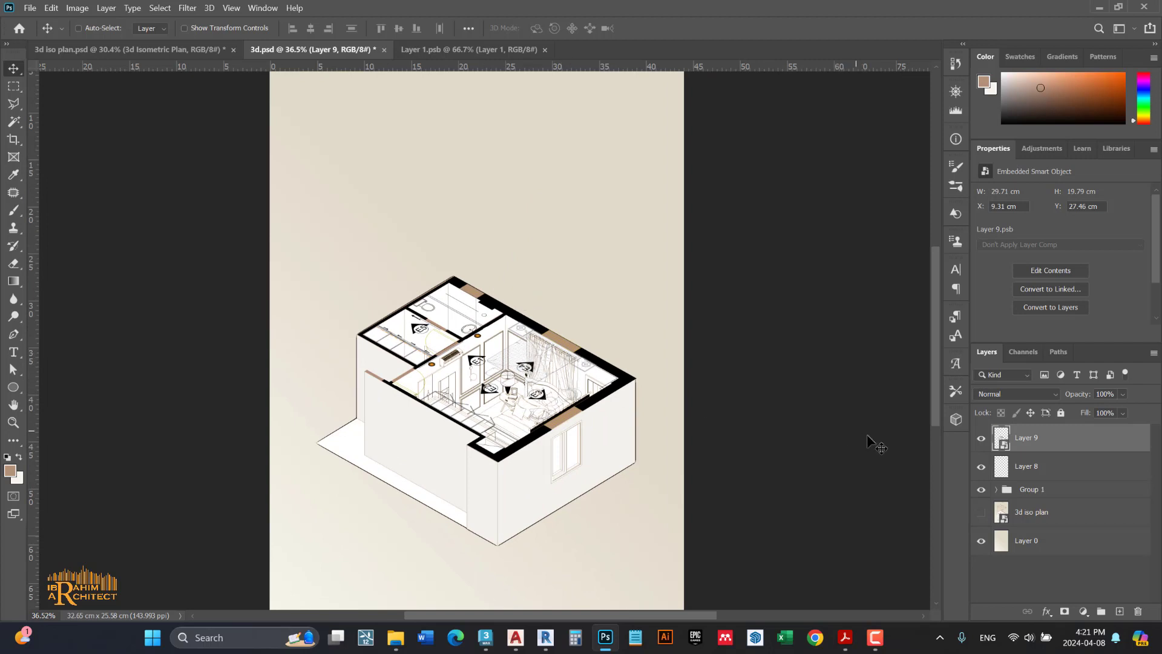
pyautogui.moveTo(530, 399); pyautogui.dragTo(512, 205)
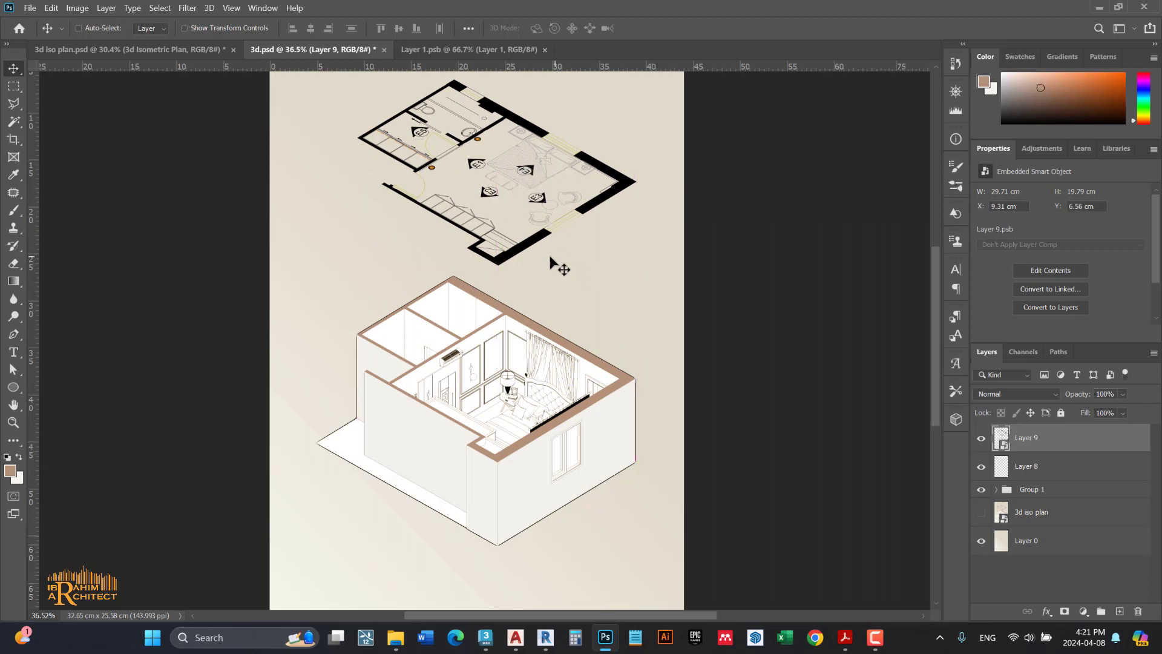
# Add a brown Color Overlay layer style to the floor plan layer
pyautogui.doubleClick(1075, 443)
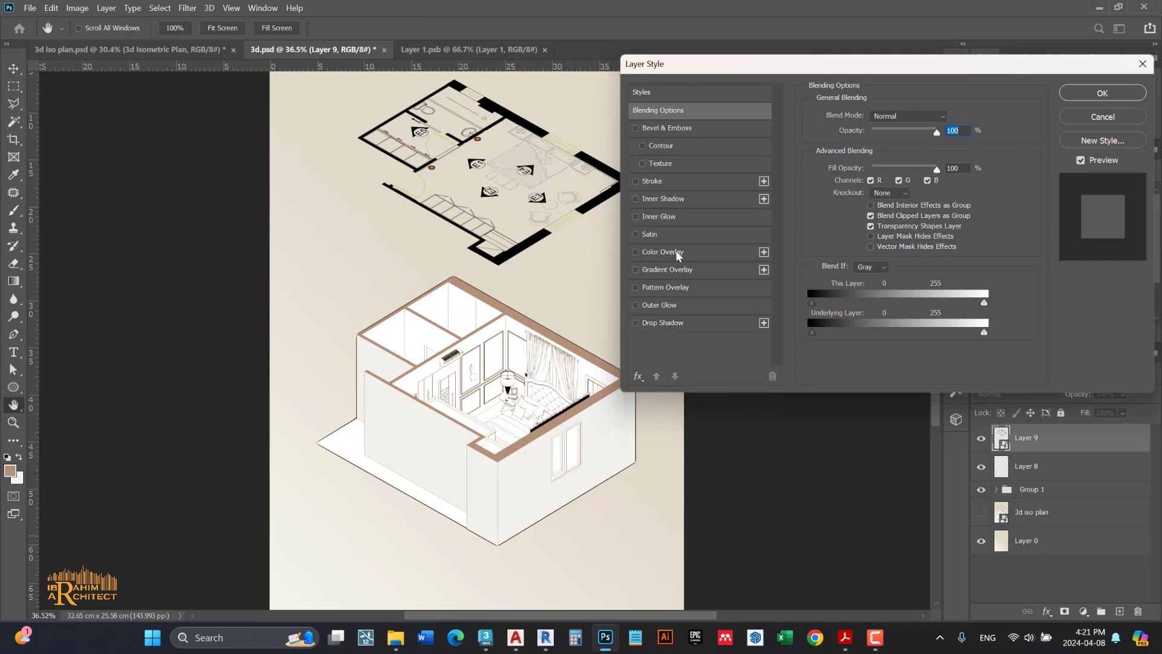
pyautogui.click(695, 250)
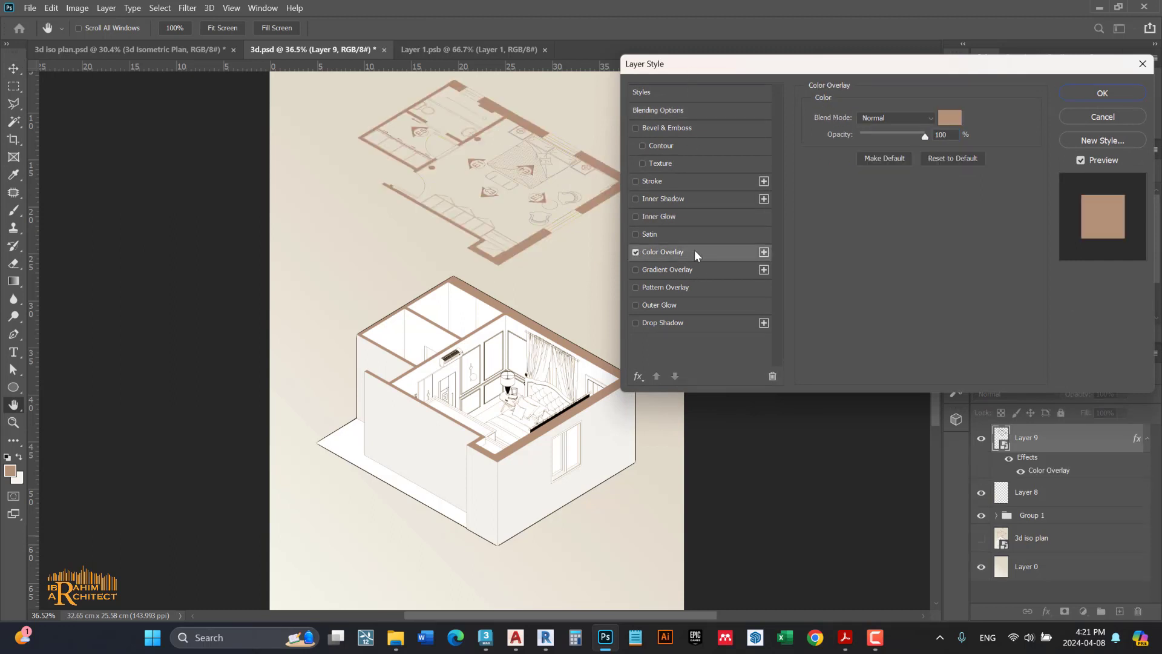
pyautogui.click(949, 119)
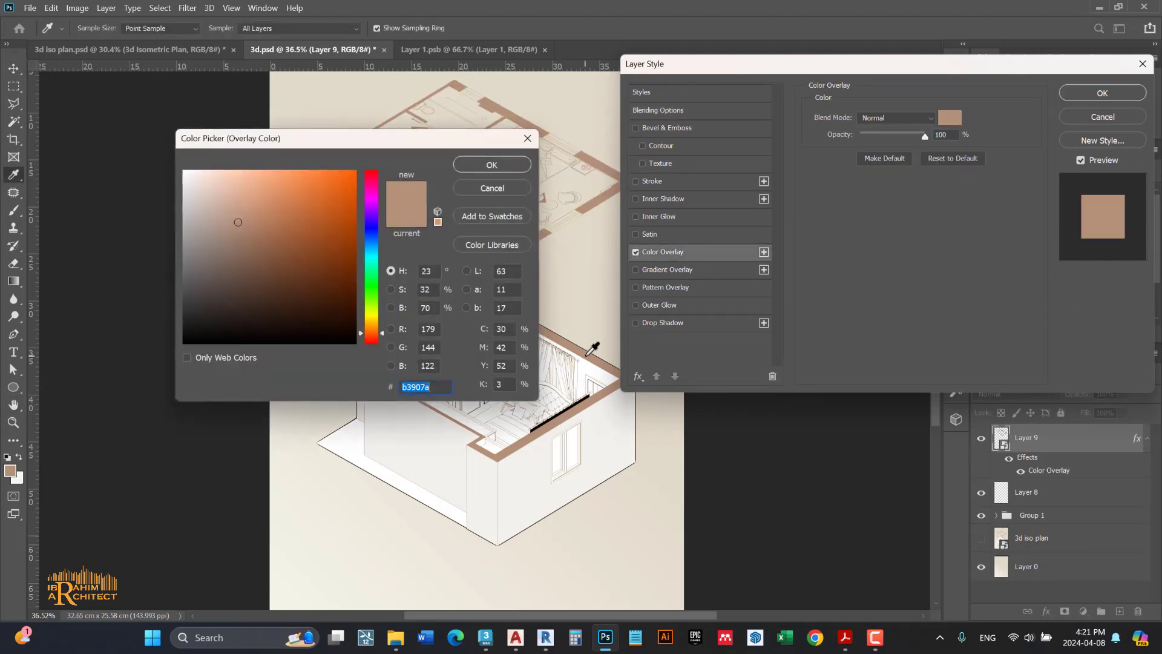
pyautogui.click(504, 165)
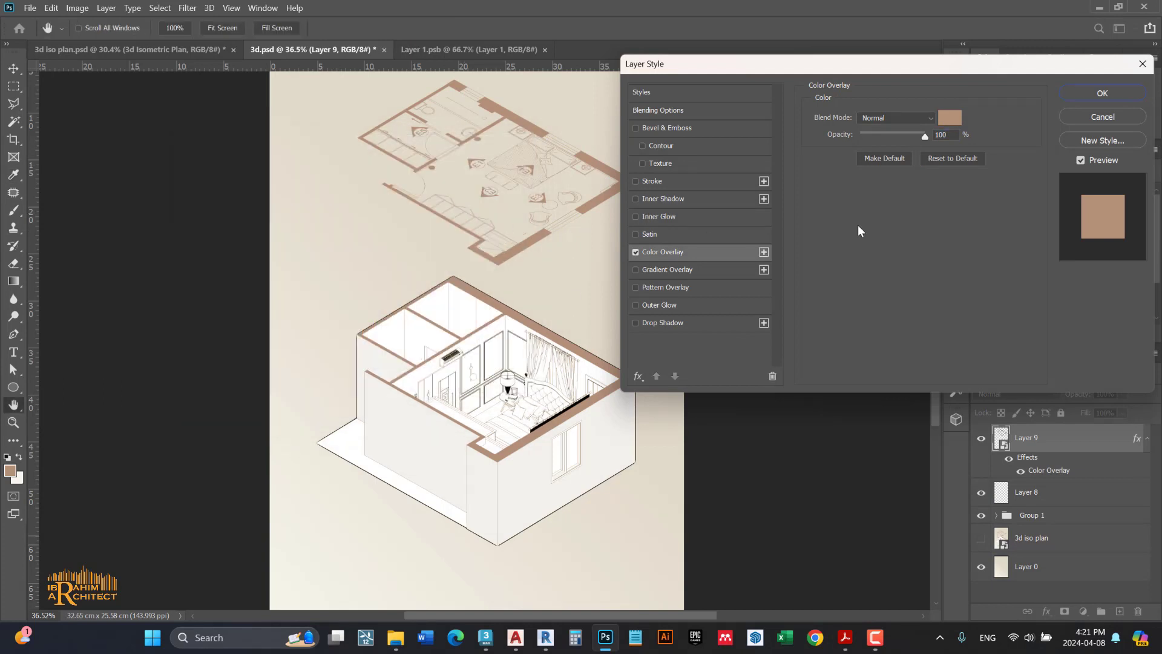
pyautogui.click(1099, 94)
pyautogui.scroll(-1, 507, 283)
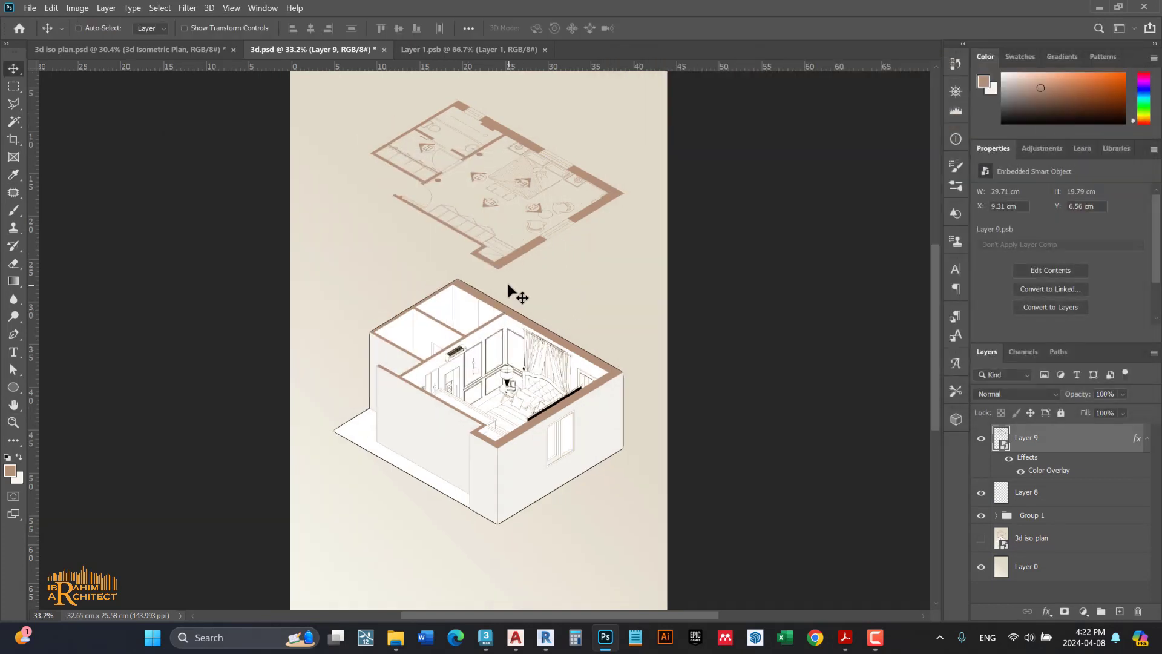
pyautogui.scroll(-1, 508, 283)
pyautogui.scroll(1, 459, 171)
pyautogui.scroll(1, 473, 200)
pyautogui.scroll(1, 511, 297)
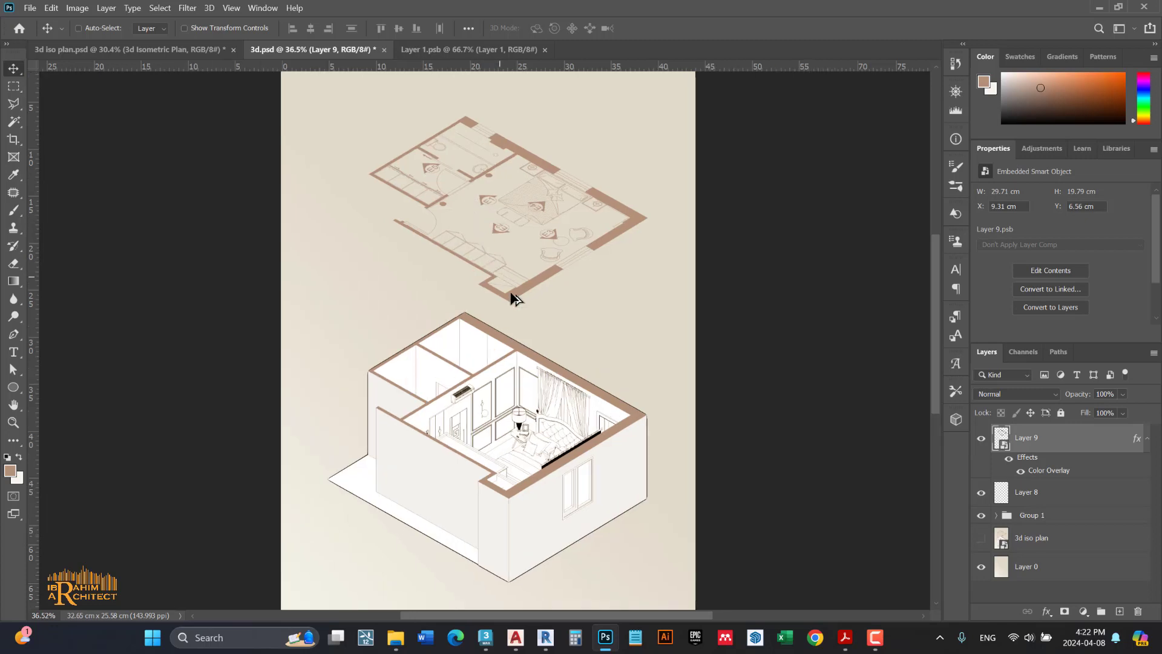
# Check the finished poster for reference, then add an empty layer for guide lines
pyautogui.click(172, 51)
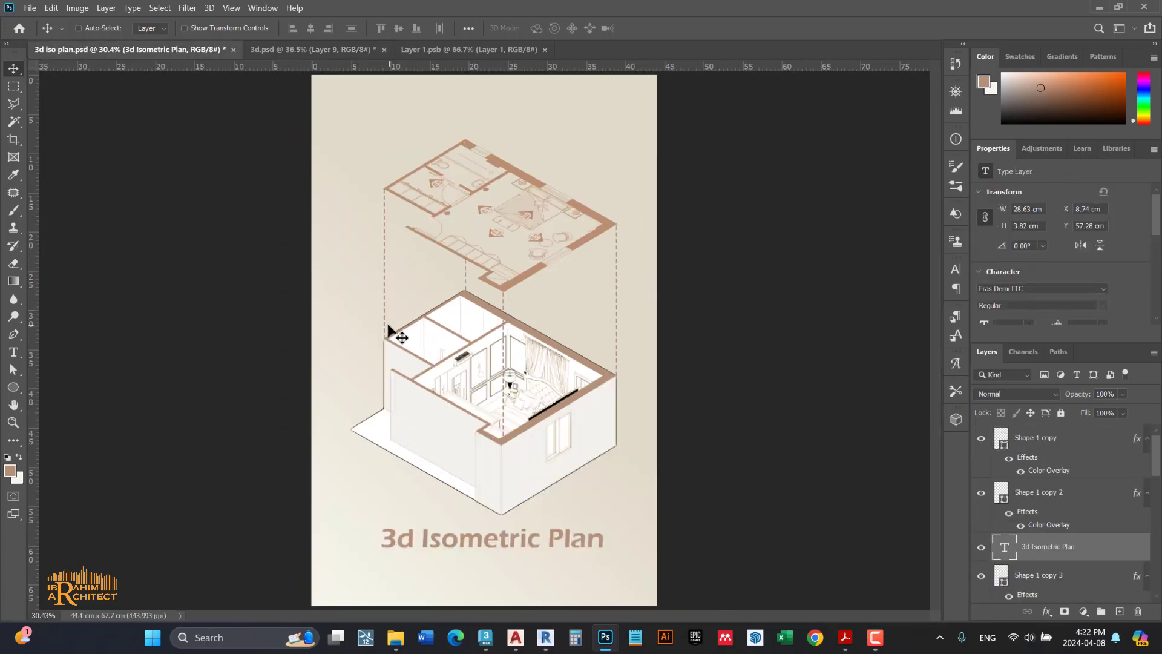
pyautogui.click(329, 51)
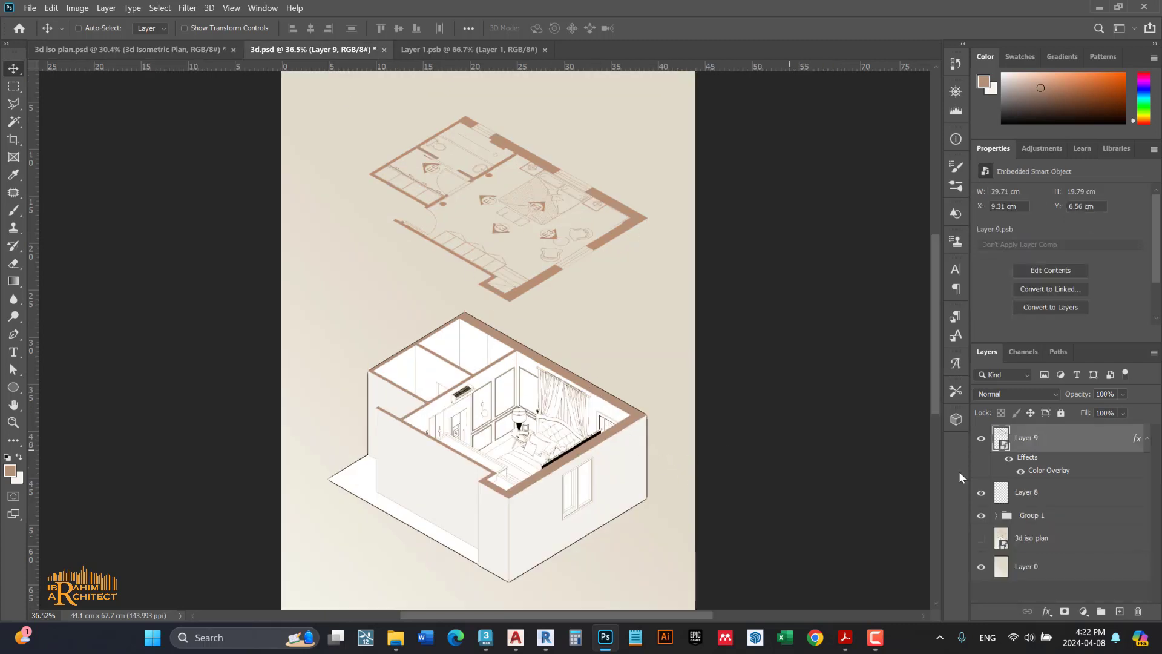
pyautogui.click(1119, 611)
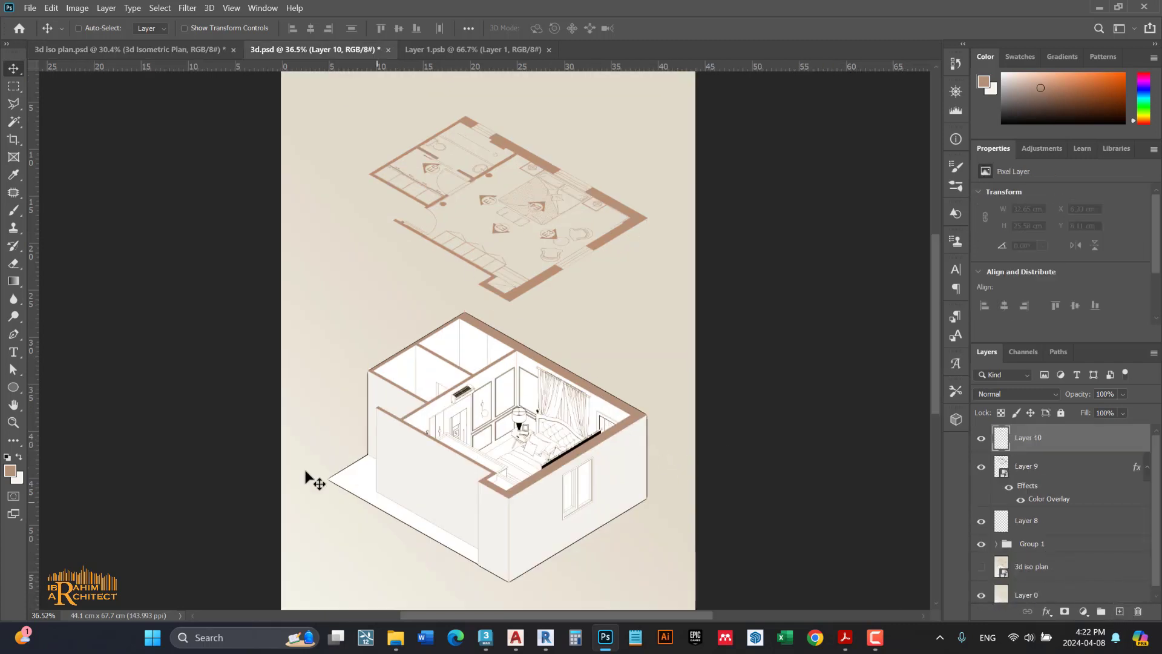
# Draw a vertical Pen shape line from the room's right corner to the plan's right corner
pyautogui.click(14, 335)
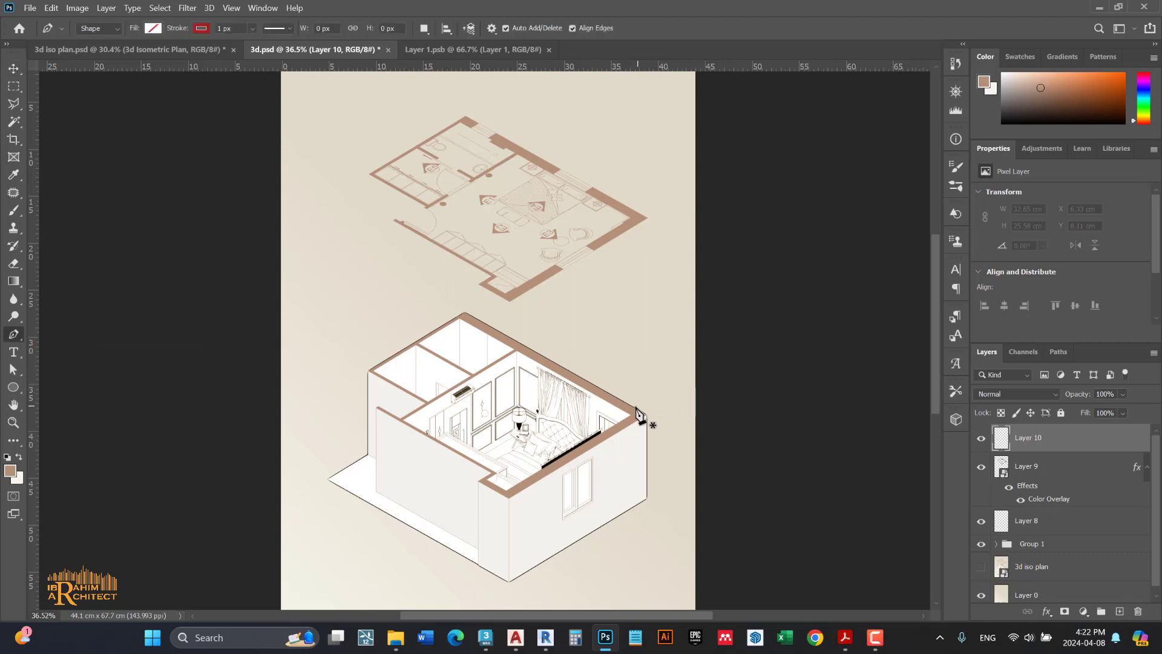
pyautogui.scroll(2, 647, 418)
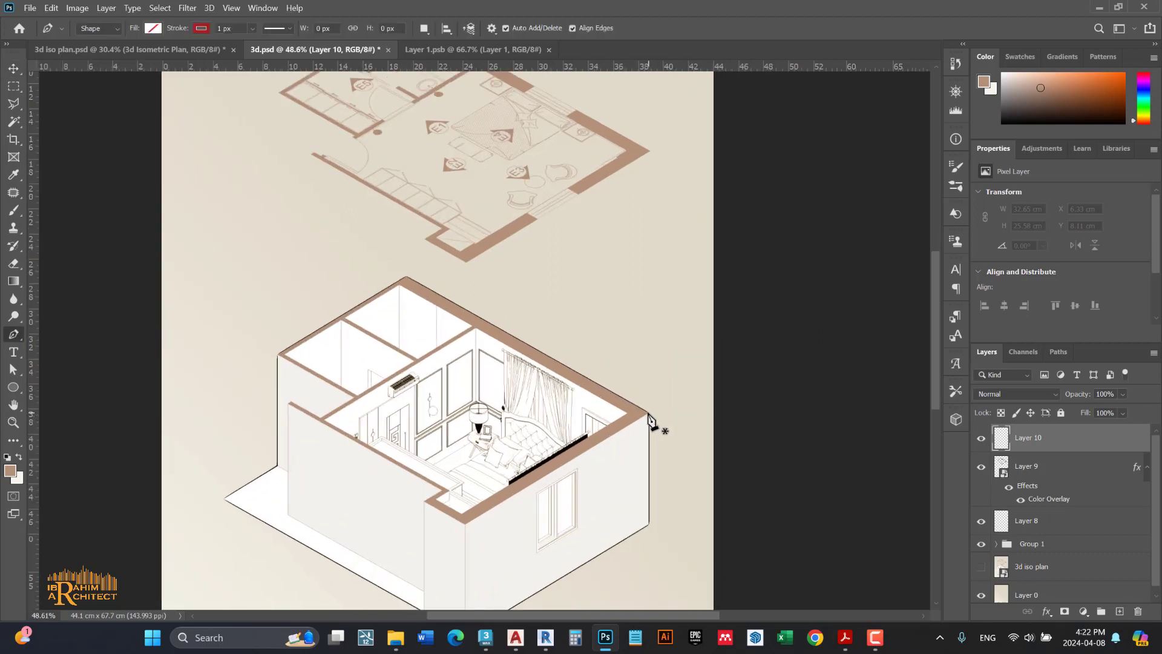
pyautogui.click(646, 412)
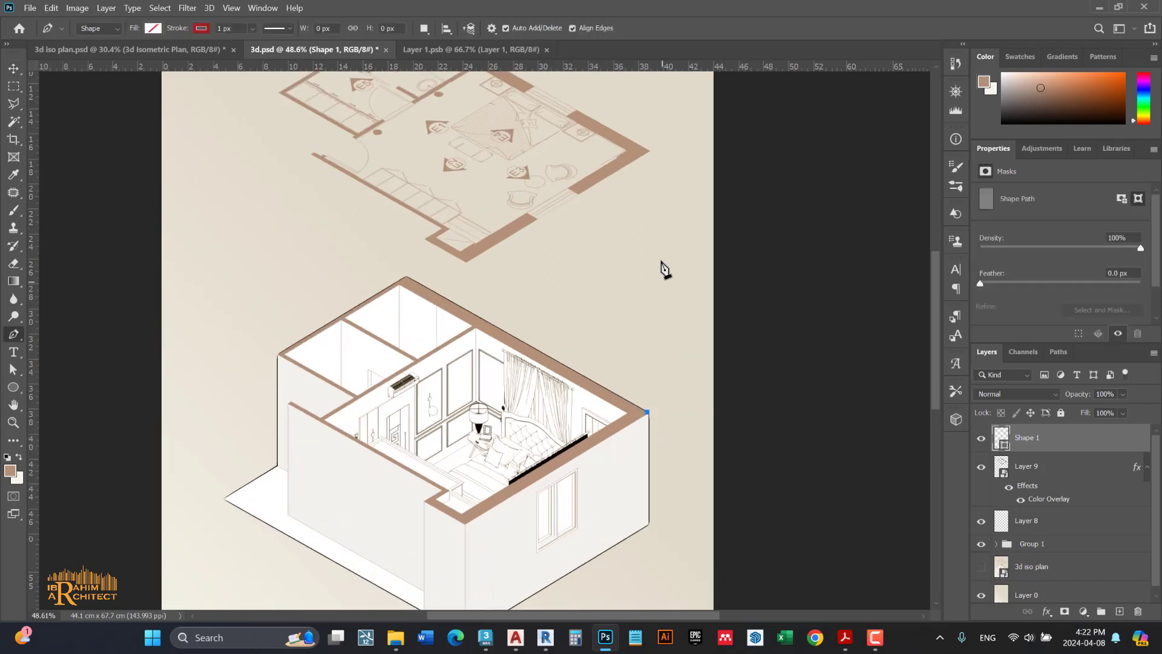
pyautogui.click(647, 150)
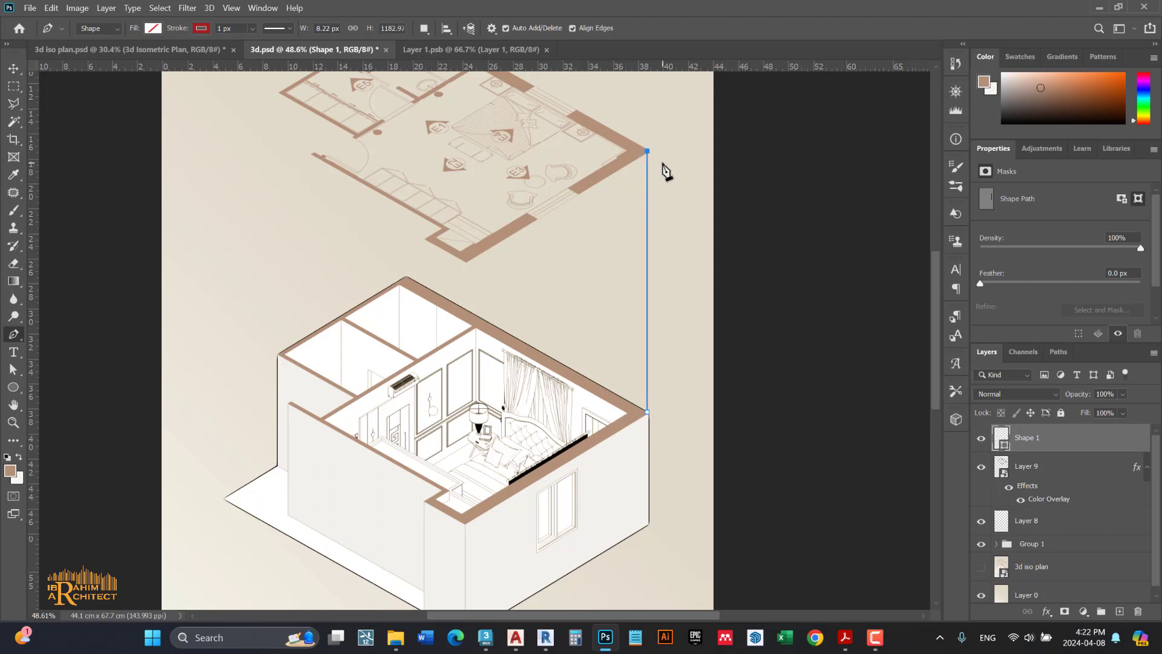
pyautogui.hotkey('ctrl', 'z')
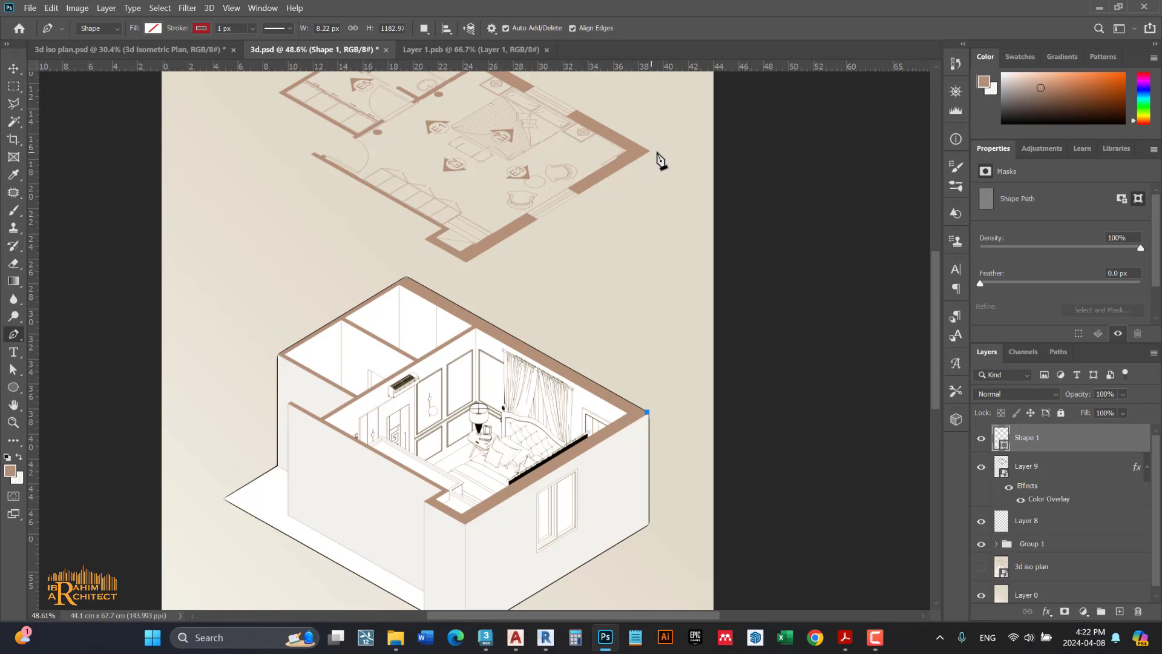
pyautogui.hotkey('ctrl', 'shift', 'z')
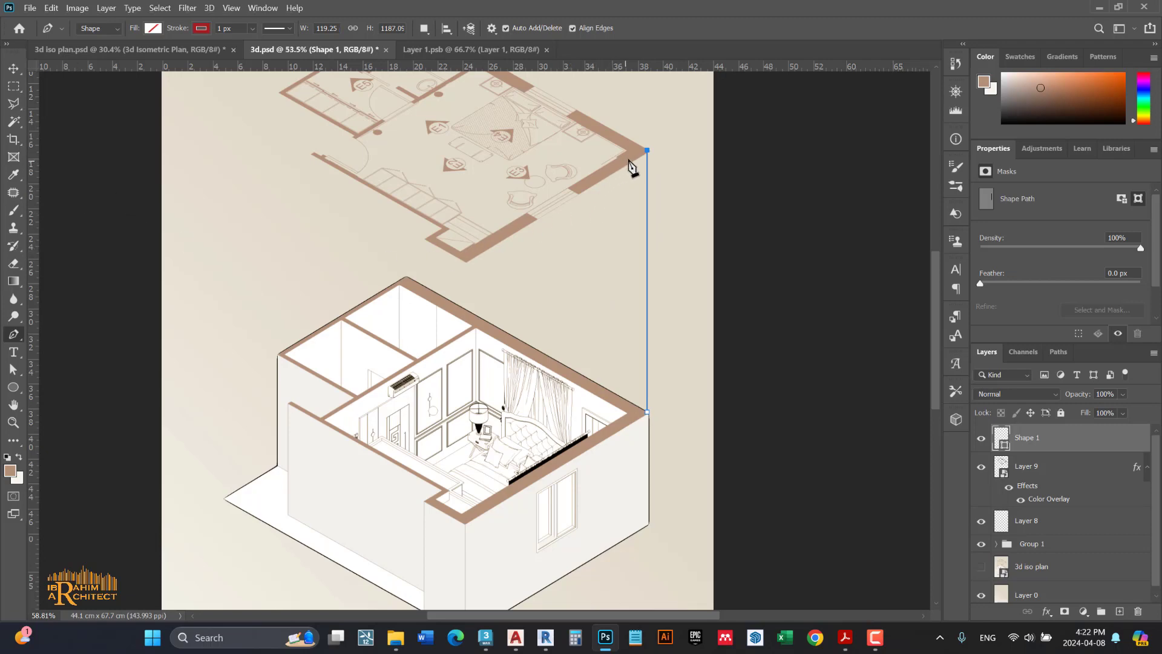
pyautogui.scroll(5, 647, 166)
pyautogui.scroll(-2, 648, 166)
pyautogui.scroll(-1, 648, 164)
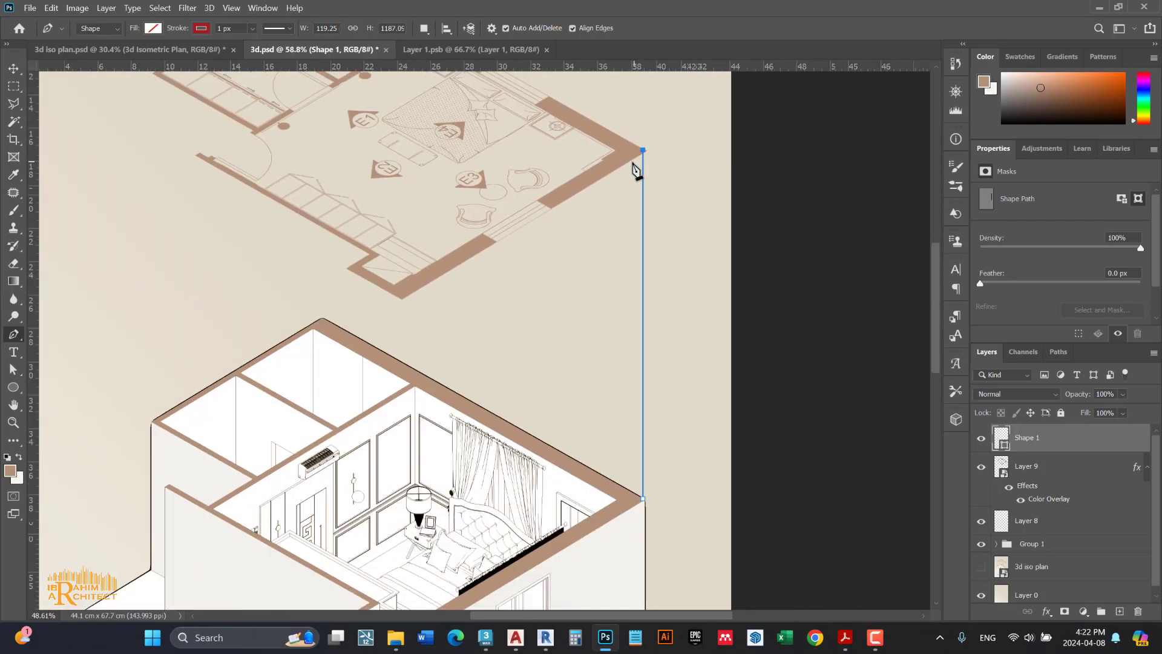
pyautogui.scroll(-1, 635, 160)
pyautogui.scroll(-1, 622, 155)
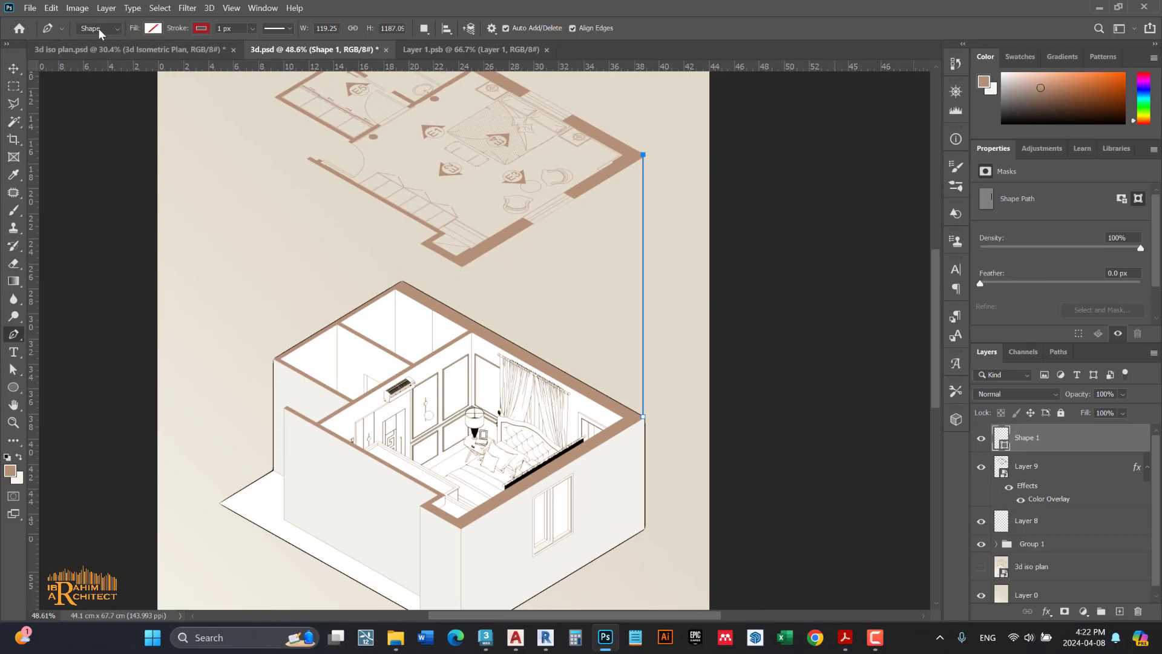
# Give the line no fill and a brown stroke sampled from the walls
pyautogui.click(153, 29)
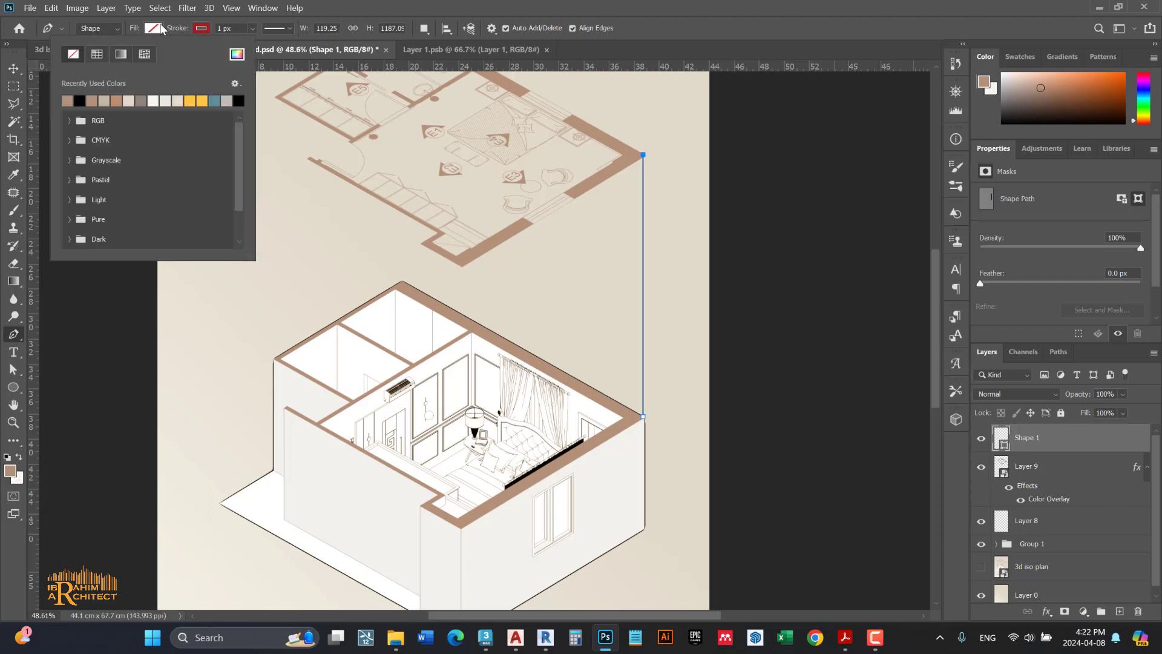
pyautogui.click(174, 29)
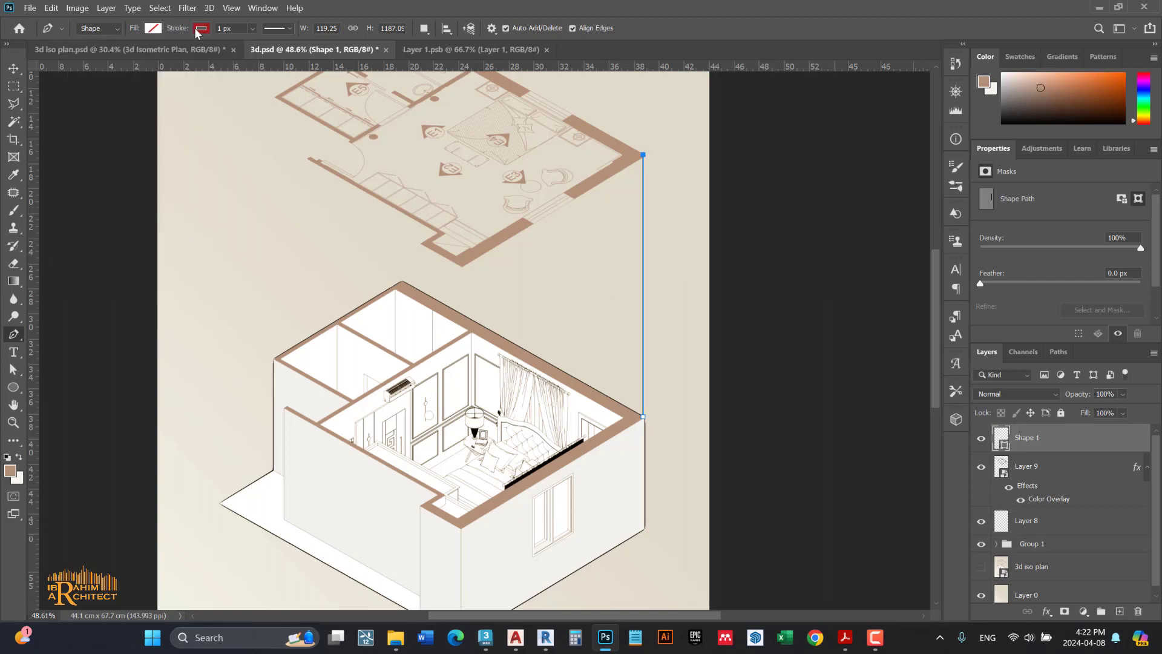
pyautogui.click(195, 29)
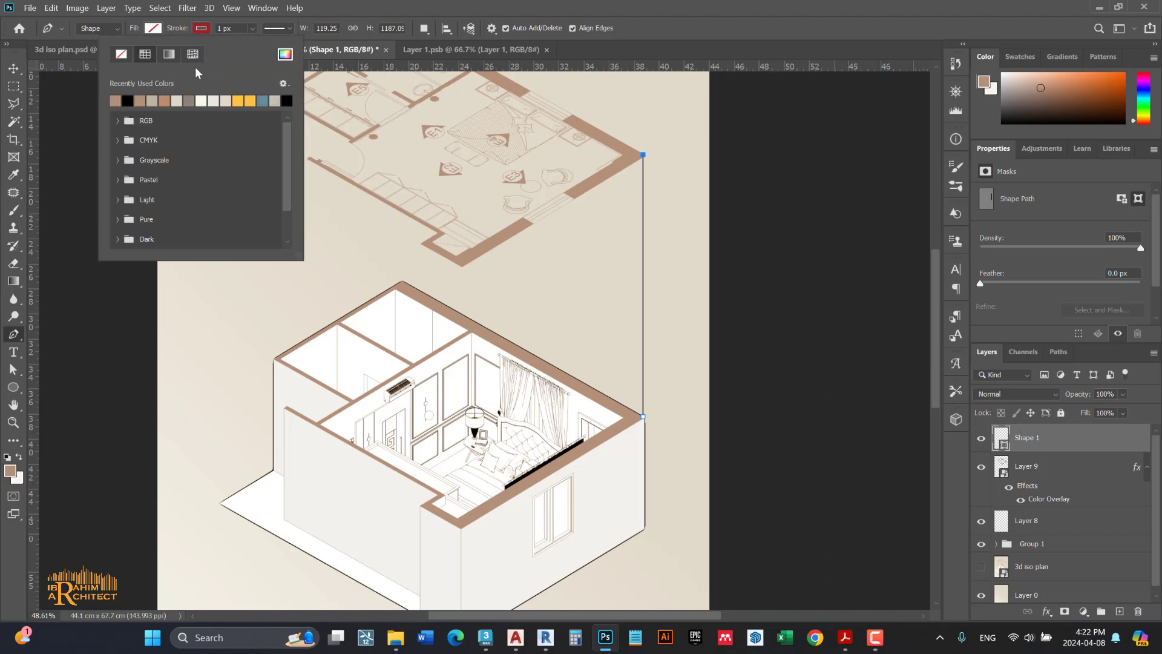
pyautogui.click(285, 54)
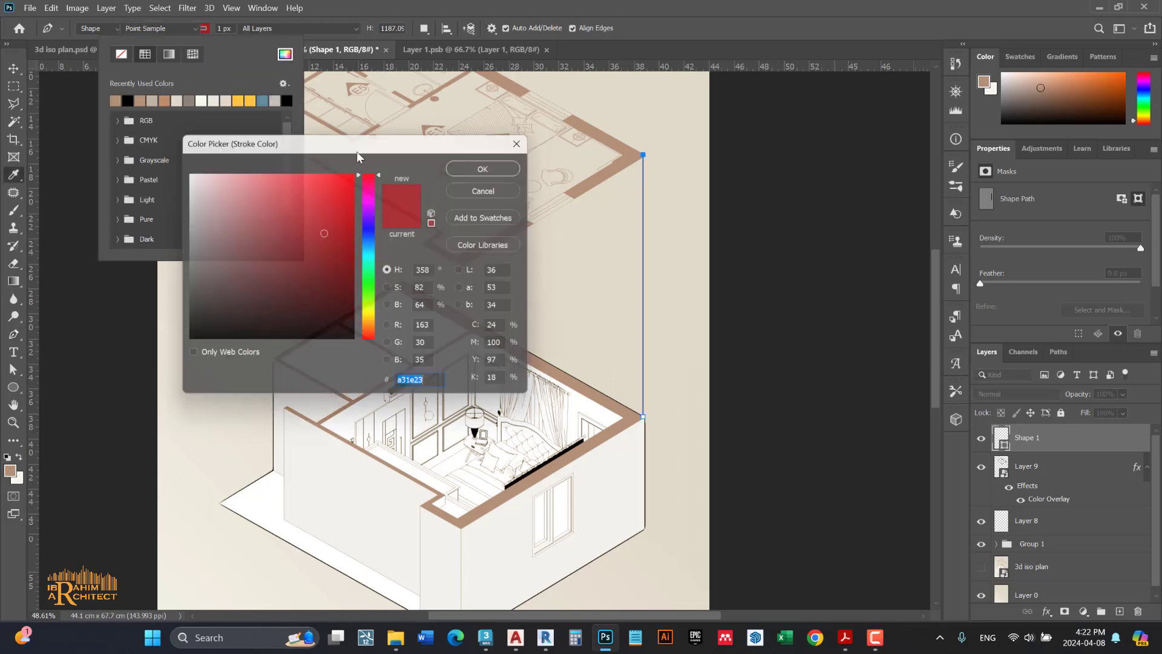
pyautogui.click(587, 366)
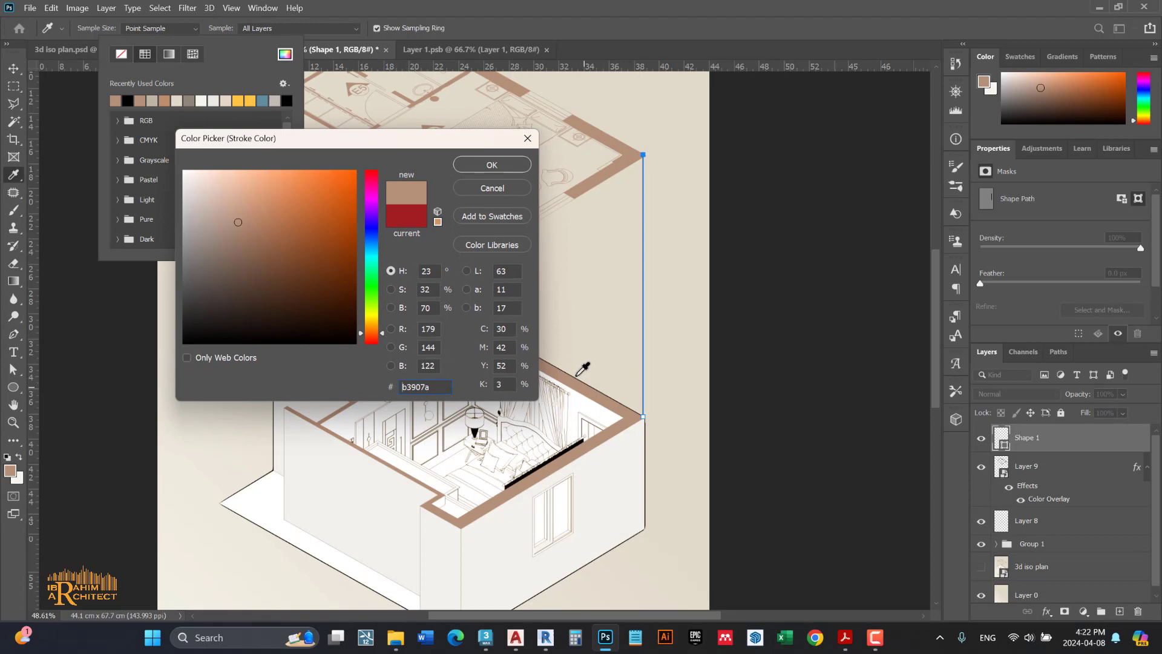
pyautogui.click(475, 176)
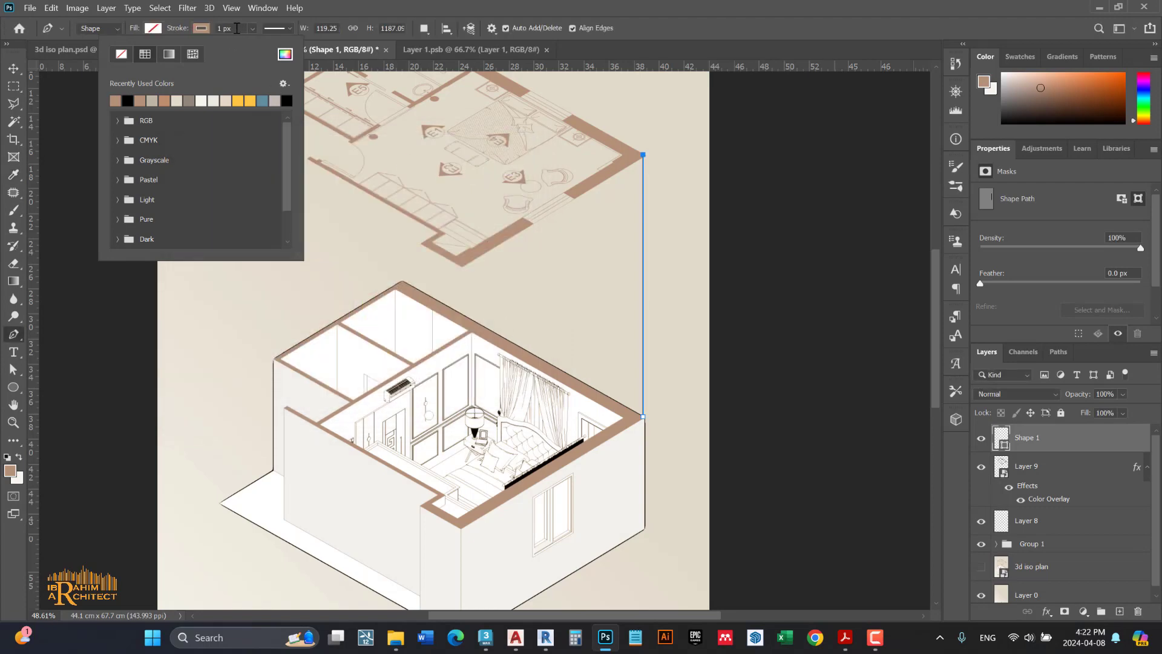
# Make the line's stroke dashed and about 8 px wide
pyautogui.click(236, 28)
pyautogui.write('3')
pyautogui.press('Return')
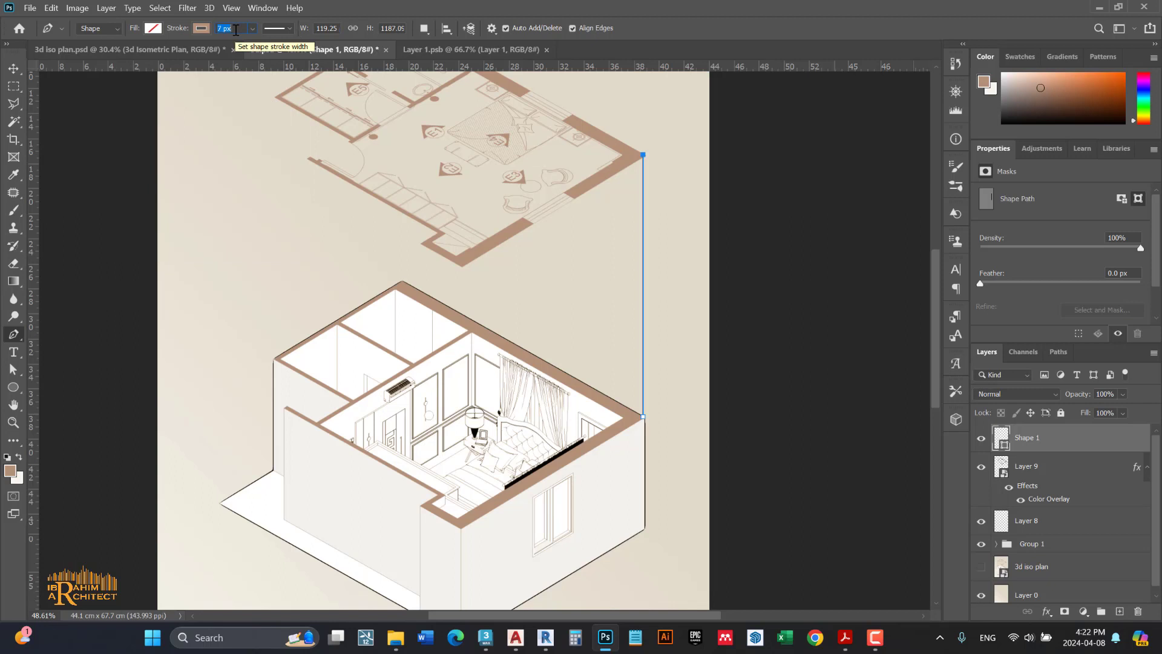
pyautogui.press('Return')
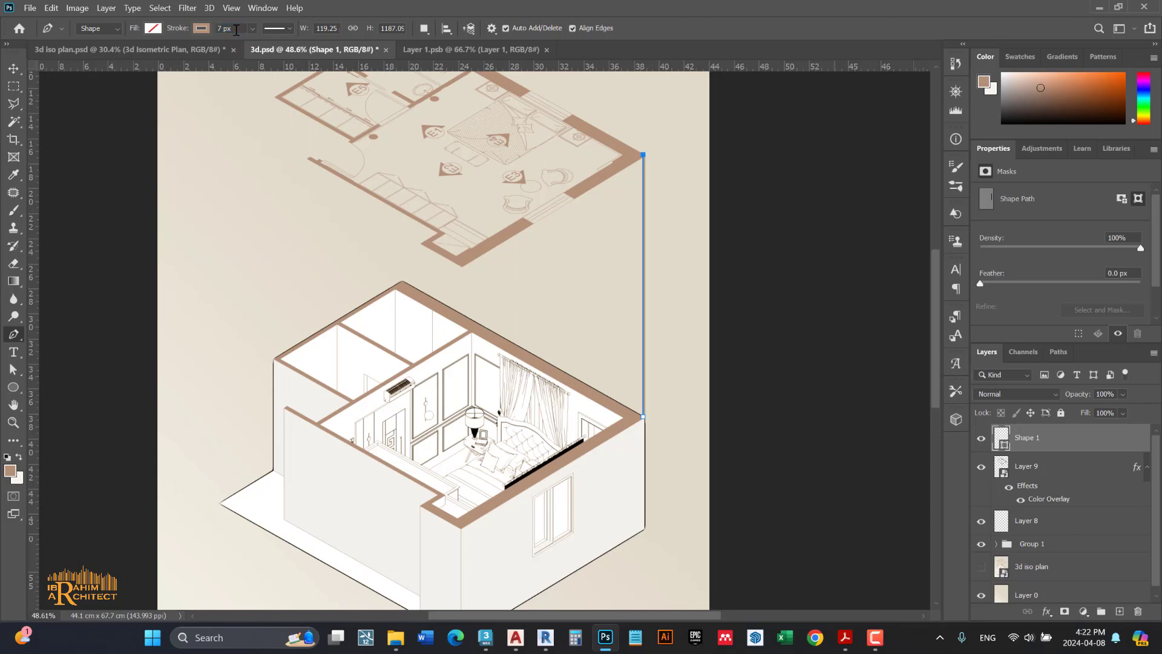
pyautogui.click(280, 28)
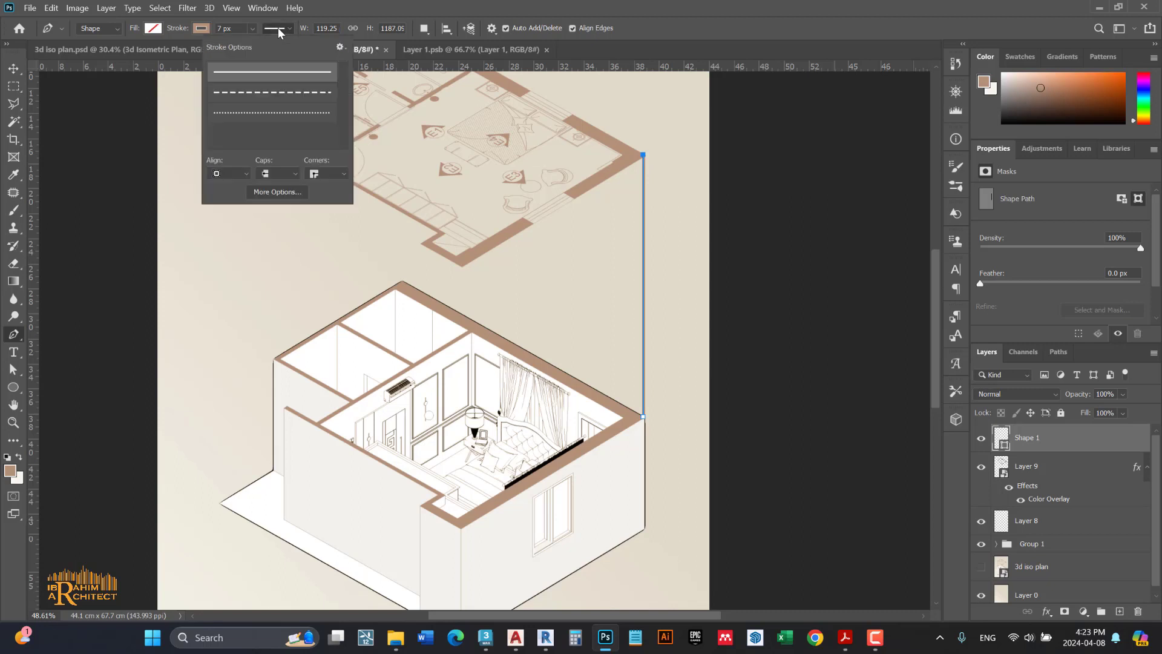
pyautogui.click(283, 94)
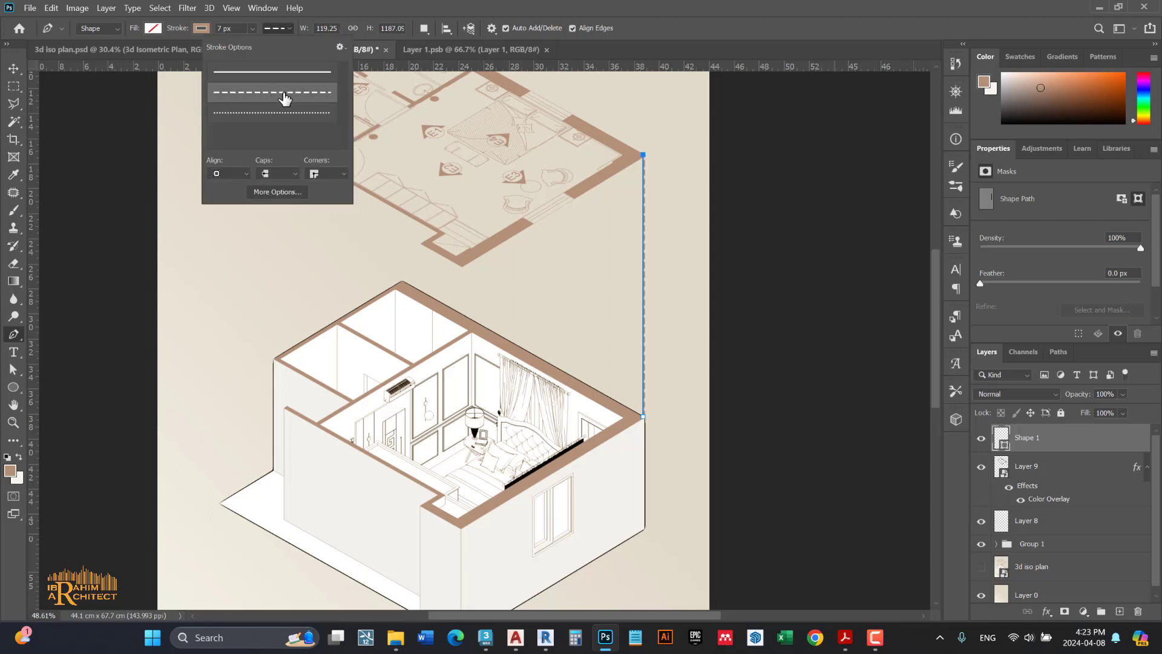
pyautogui.click(259, 28)
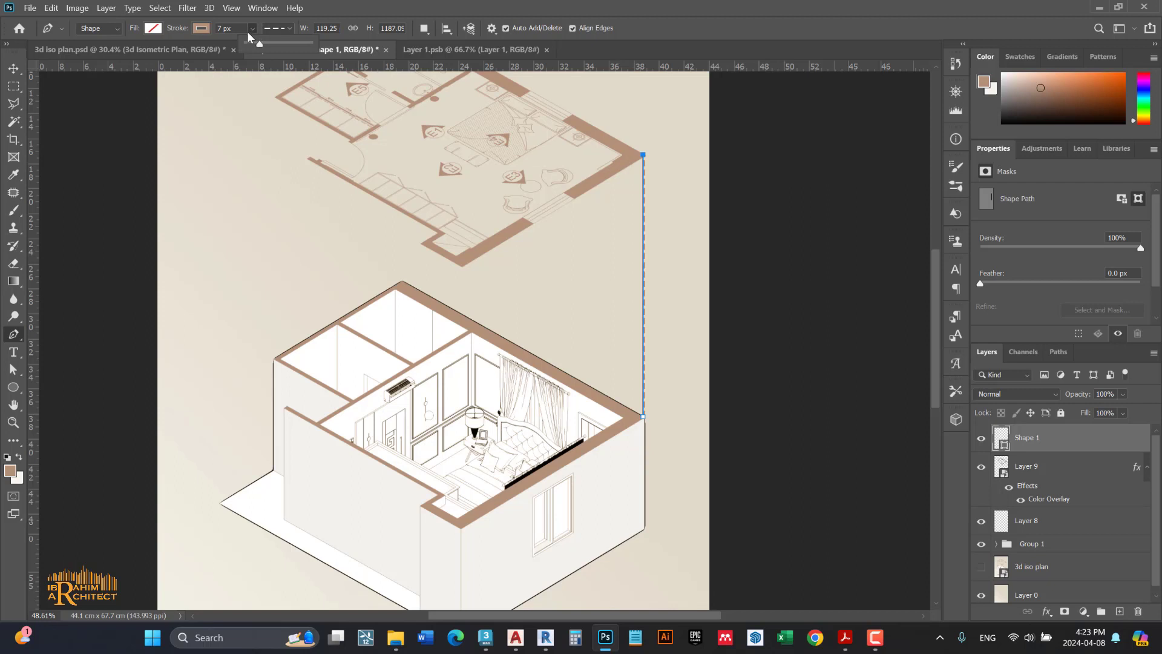
pyautogui.click(238, 30)
pyautogui.press('Up')
pyautogui.press('Return')
# Alt-drag the dashed line to other corners, creating Shape 1 copy, copy 2 and copy 3
pyautogui.click(13, 70)
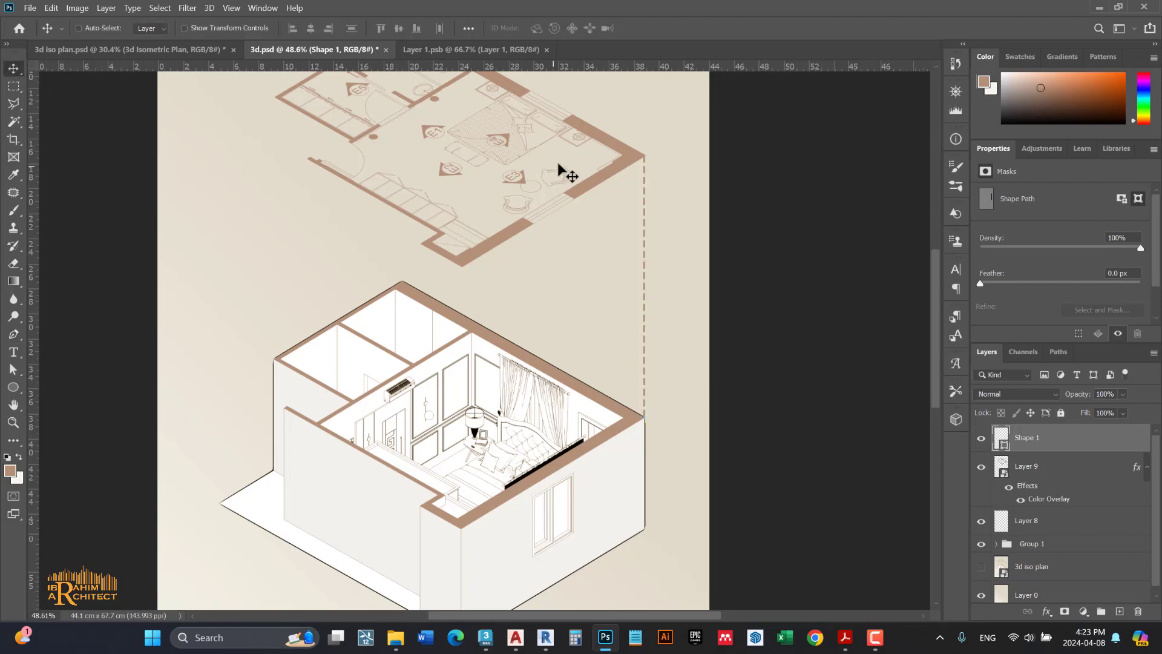
pyautogui.scroll(-1, 623, 320)
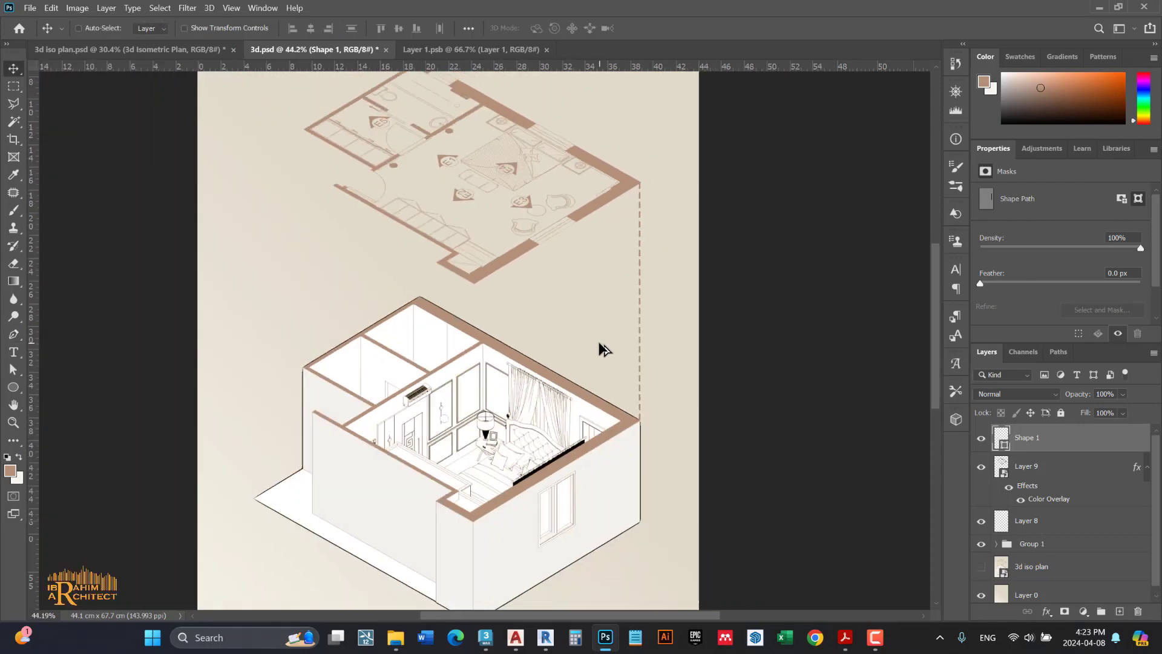
pyautogui.scroll(-1, 599, 342)
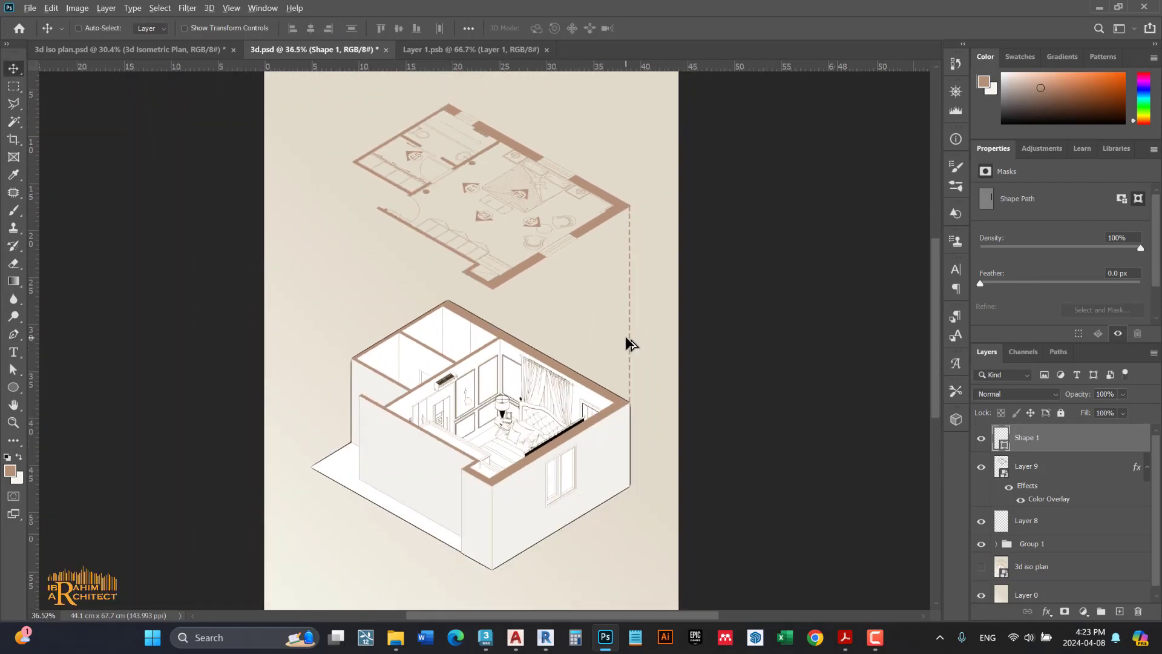
pyautogui.moveTo(626, 339); pyautogui.dragTo(530, 386)
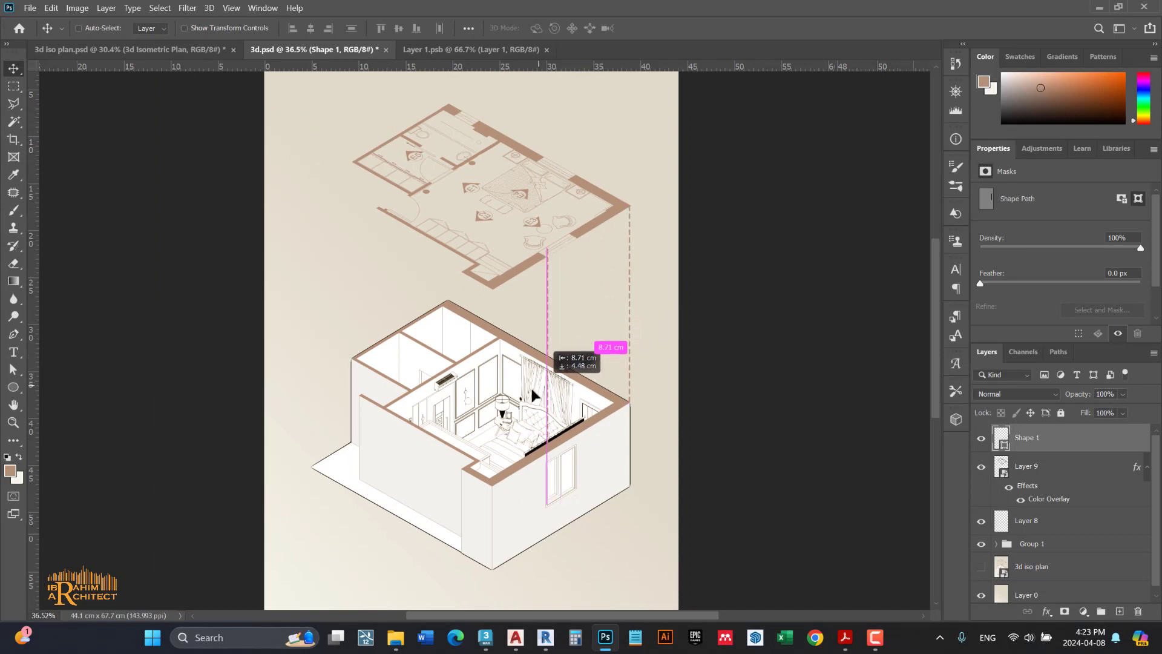
pyautogui.moveTo(530, 386); pyautogui.dragTo(499, 427)
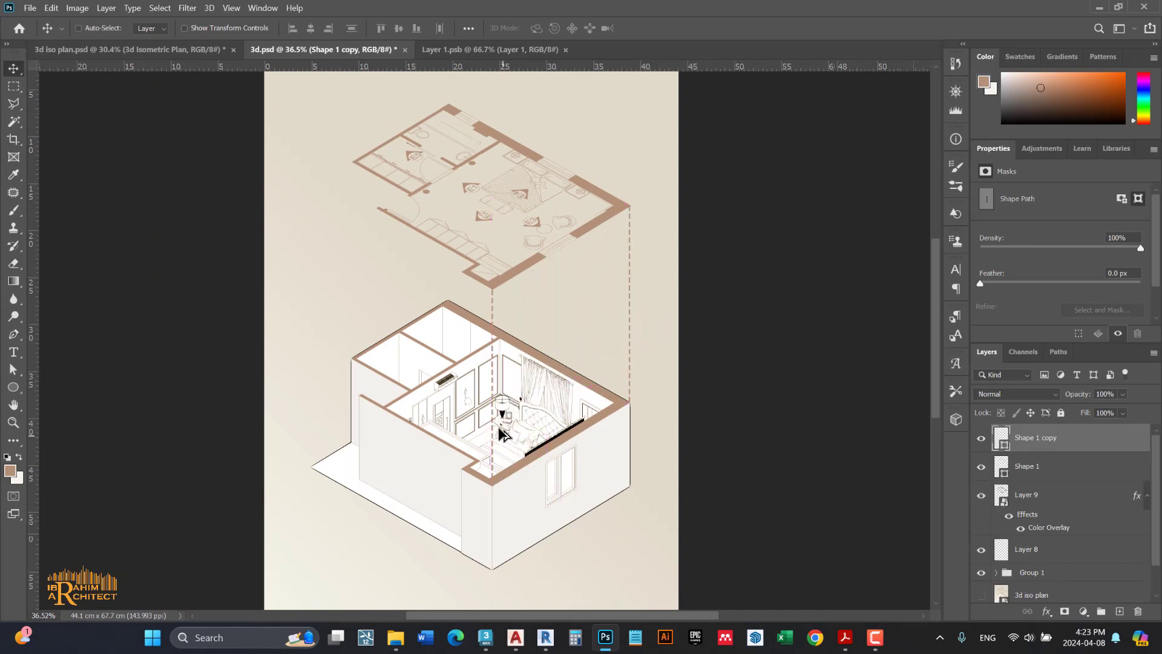
pyautogui.moveTo(498, 483)
pyautogui.mouseDown()
pyautogui.moveTo(356, 364)
pyautogui.moveTo(450, 310)
pyautogui.moveTo(454, 273)
pyautogui.mouseUp()
pyautogui.scroll(2, 454, 161)
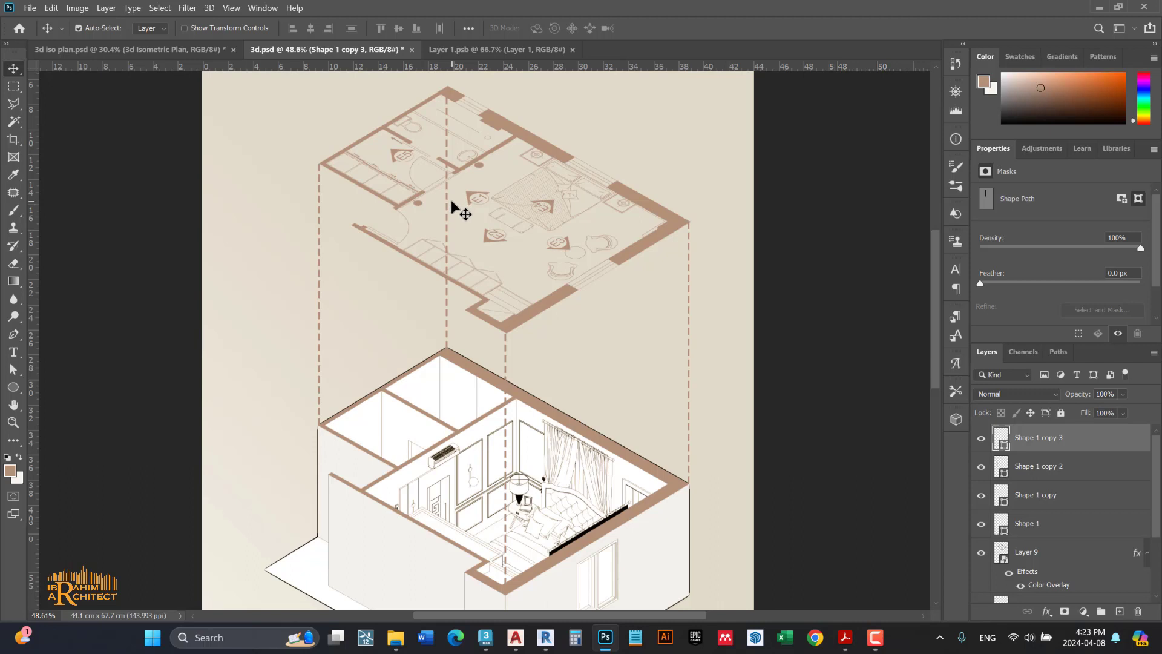
pyautogui.hotkey('ctrl', 't')
# Shorten Shape 1 copy 3 so its top stops at the floating plan's edge
pyautogui.scroll(2, 447, 91)
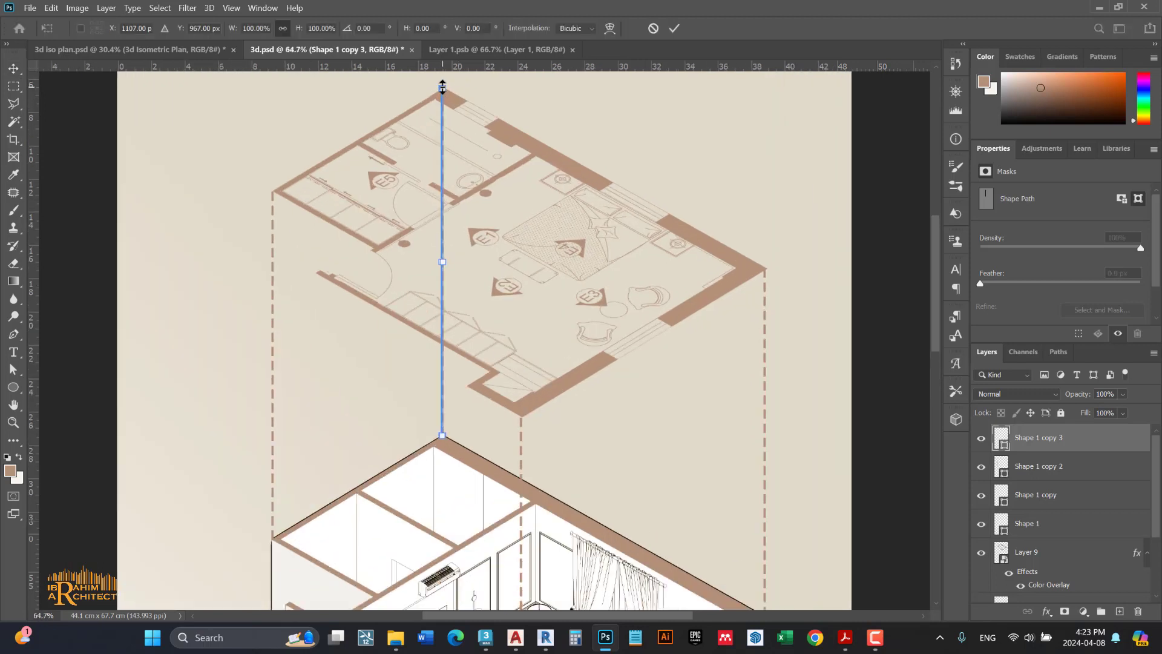
pyautogui.moveTo(444, 86); pyautogui.dragTo(453, 341)
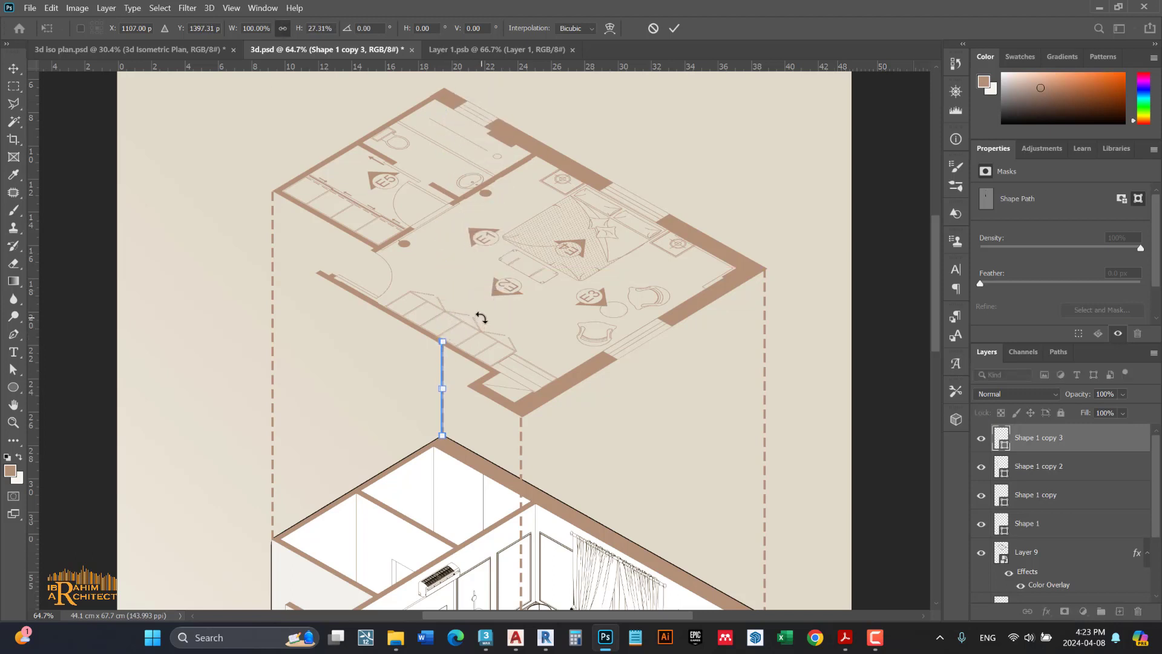
pyautogui.press('Return')
pyautogui.scroll(-2, 481, 317)
pyautogui.scroll(-3, 481, 317)
pyautogui.scroll(-1, 478, 326)
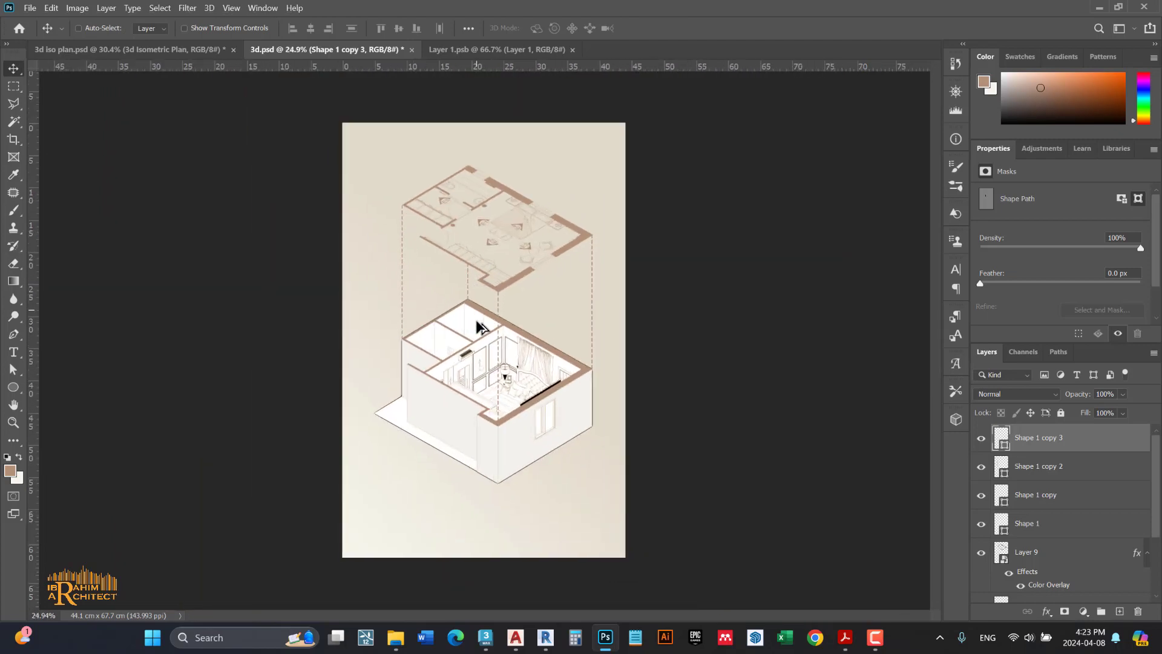
pyautogui.scroll(1, 478, 326)
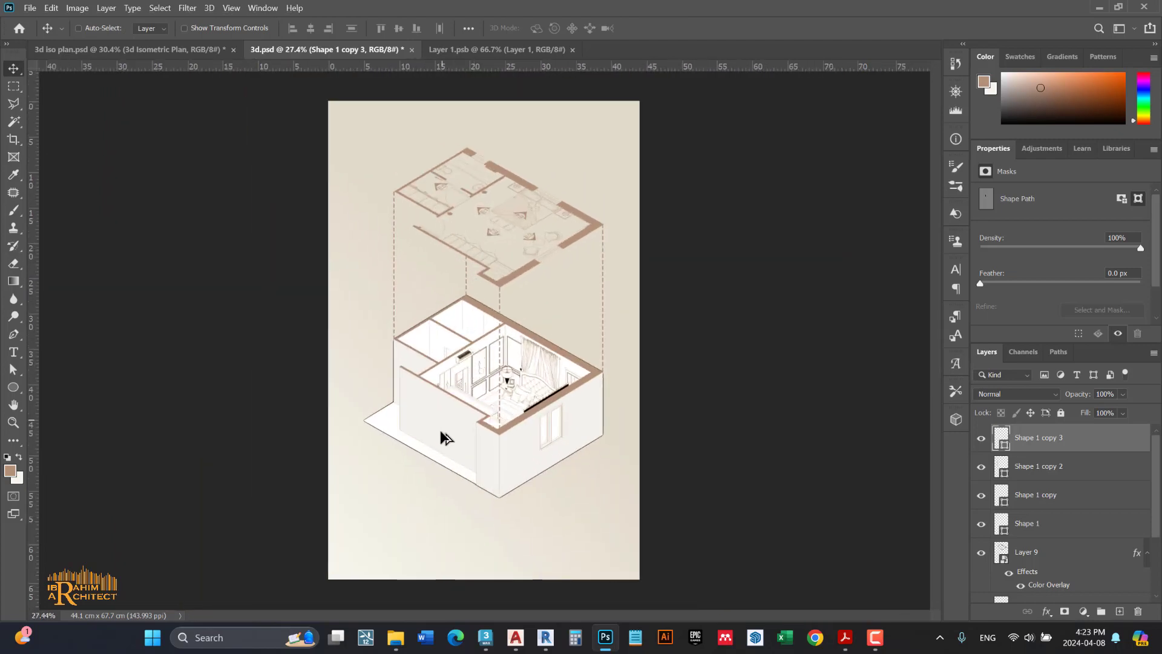
# Add the title '3d Isometric Plan' below the room and centre it horizontally
pyautogui.click(1118, 614)
pyautogui.press('t')
pyautogui.click(404, 538)
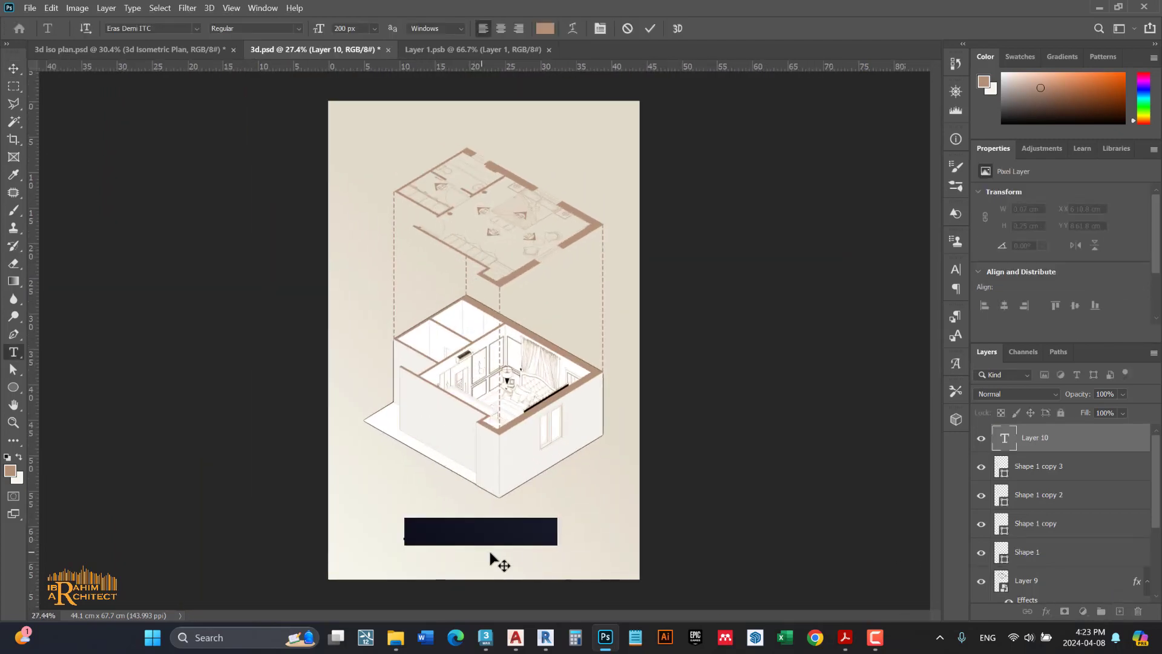
pyautogui.write('3d Isometric Plan')
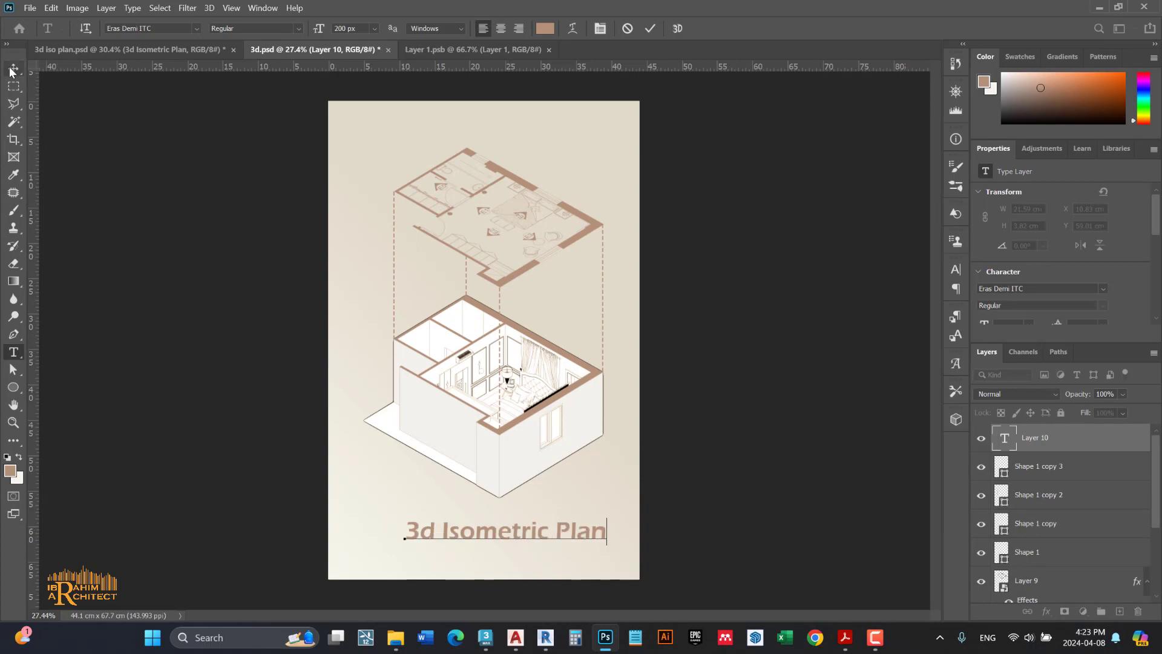
pyautogui.click(13, 68)
pyautogui.moveTo(508, 518); pyautogui.dragTo(488, 519)
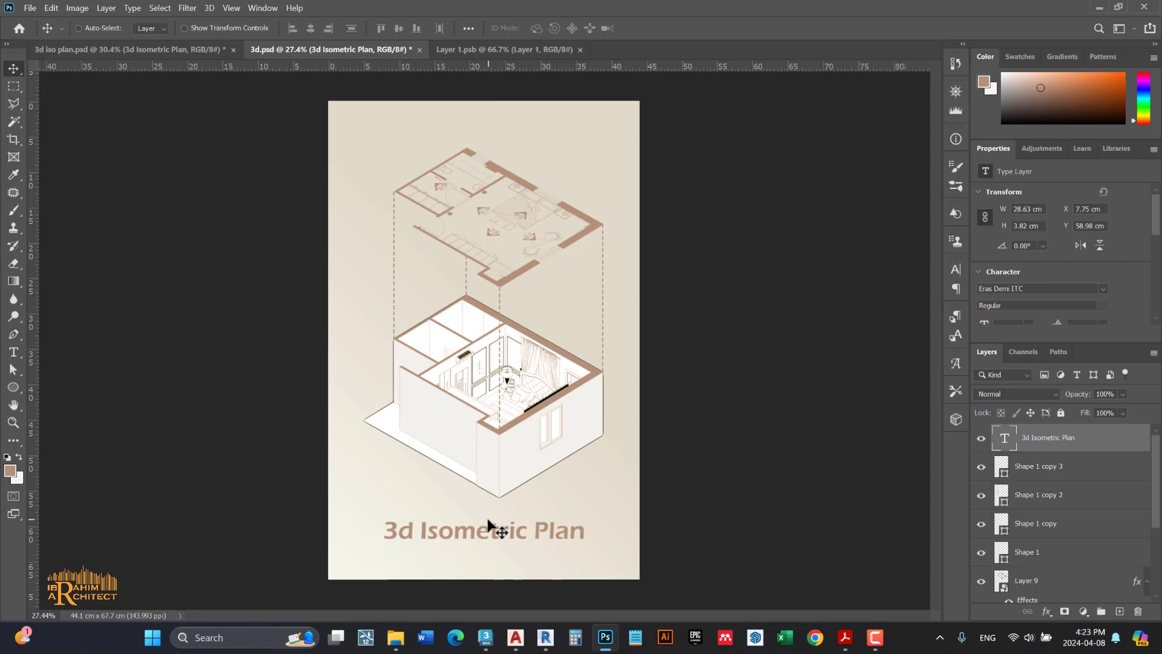